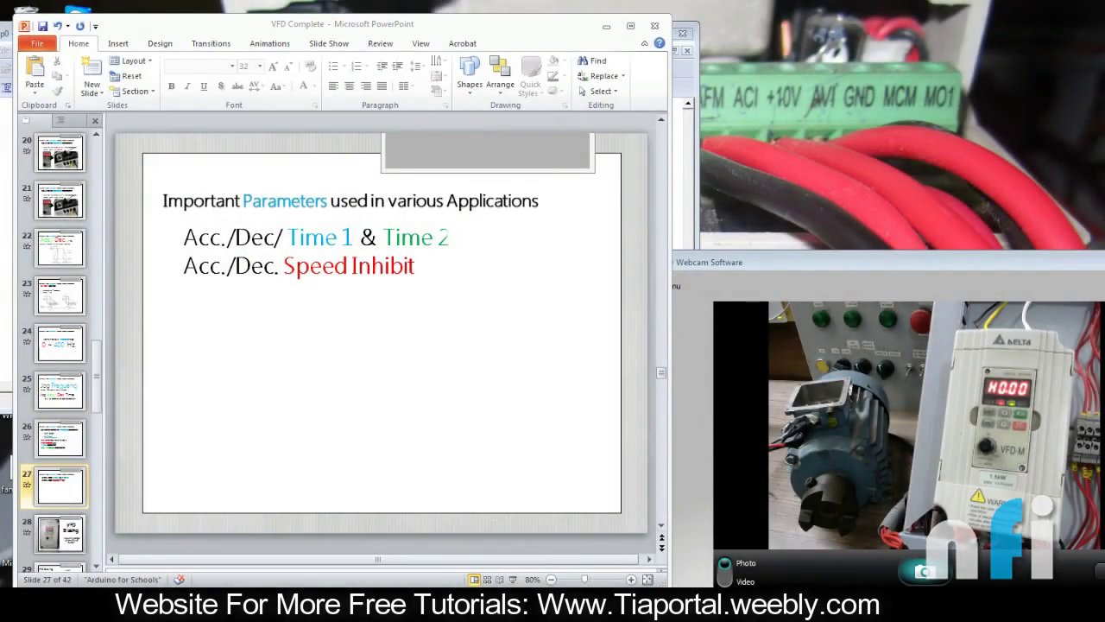
Highlight the "Time 1 & Time 2" wording in the slide's Acc./Dec. line, finishing on "Time 2".
click(361, 237)
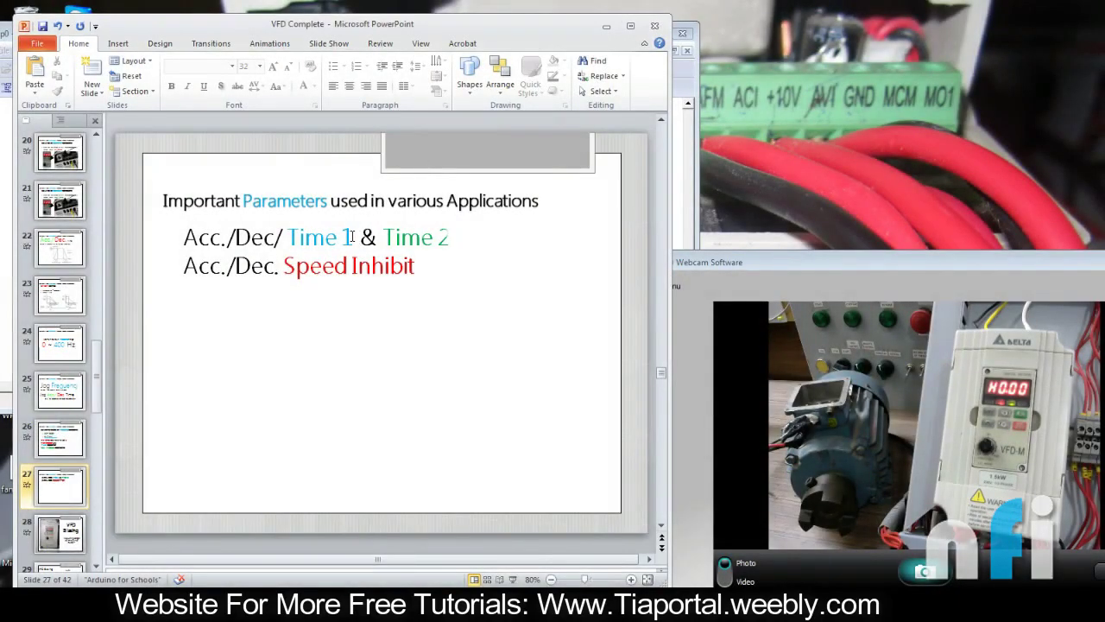
click(396, 237)
drag(443, 238, 292, 238)
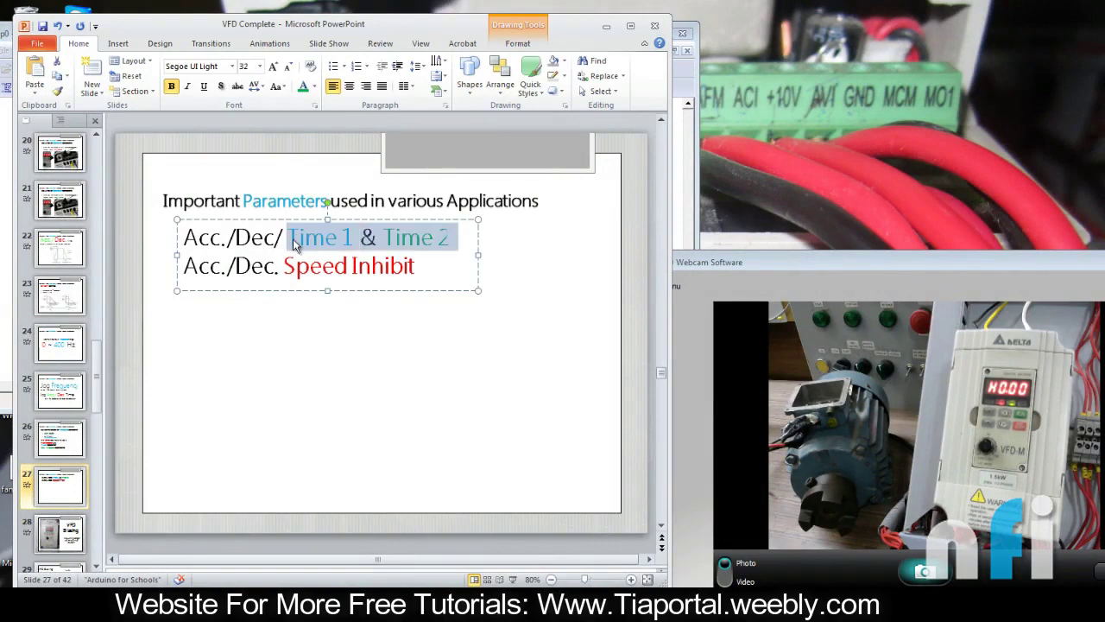
click(287, 266)
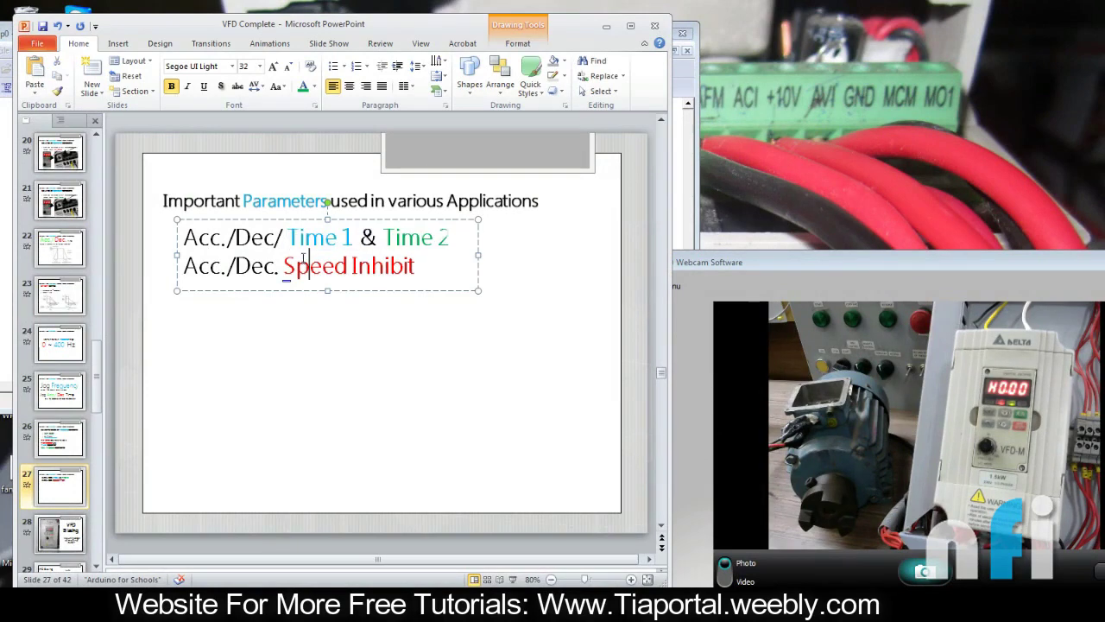
drag(288, 237, 458, 241)
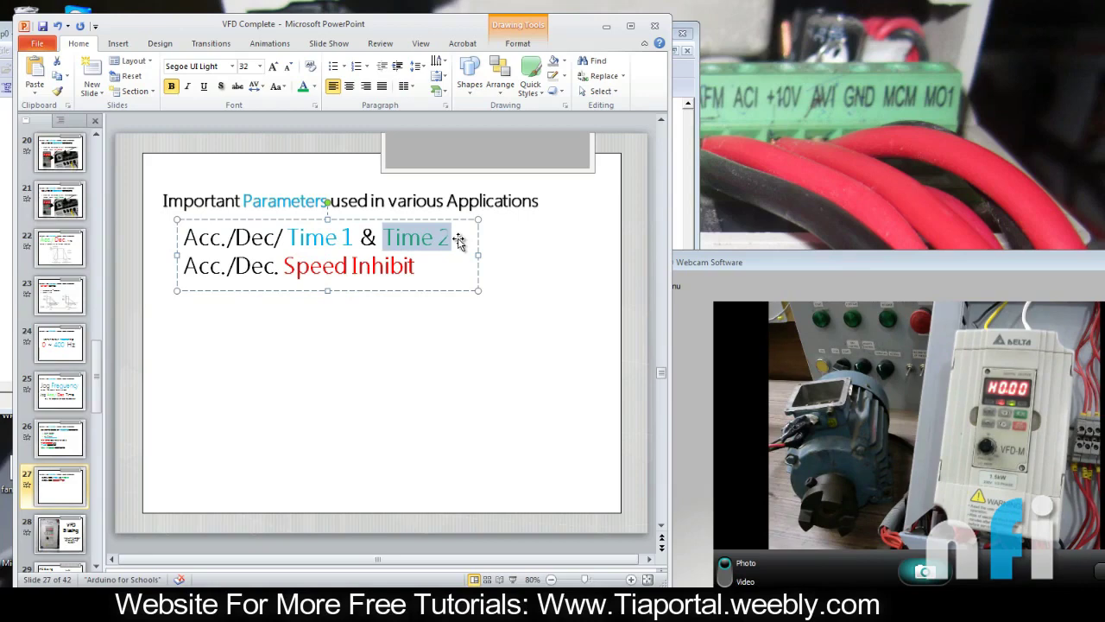
Switch to the VFD-M manual in Adobe Acrobat and locate the acceleration and deceleration time parameters Pr.10 to Pr.13.
click(368, 604)
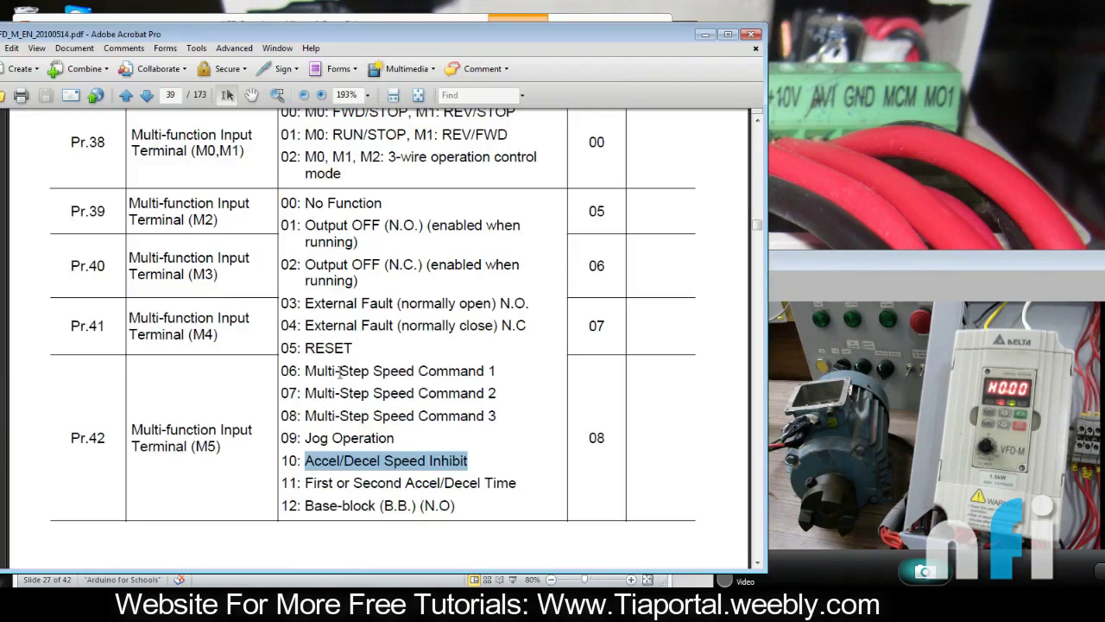
scroll(339, 372, up, 15)
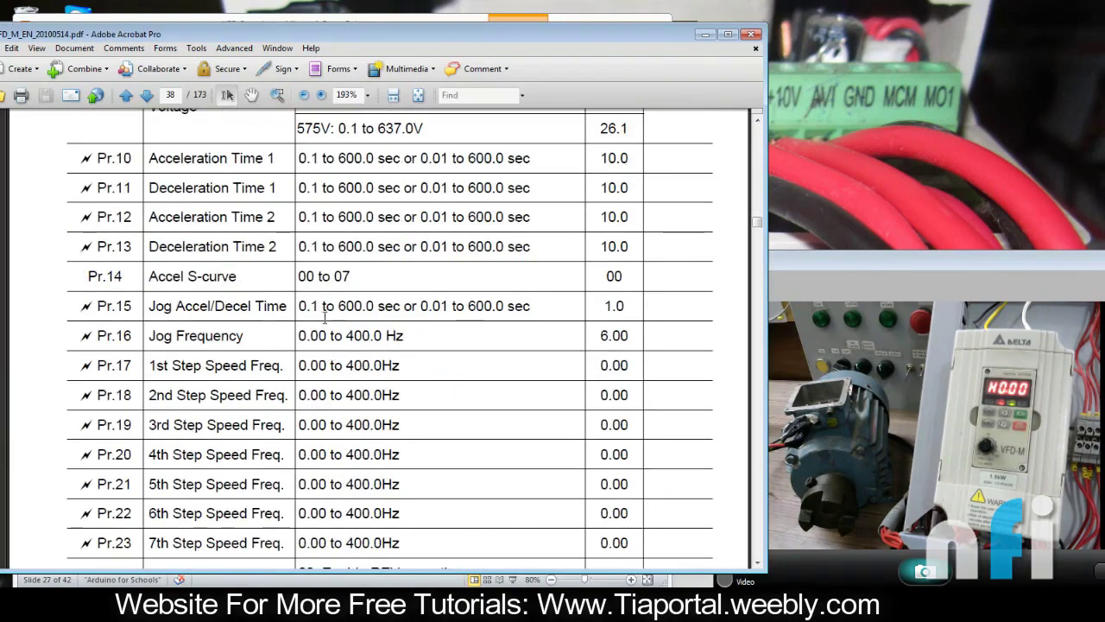
scroll(312, 297, up, 2)
drag(95, 227, 227, 226)
drag(91, 261, 228, 257)
drag(86, 302, 228, 312)
click(234, 342)
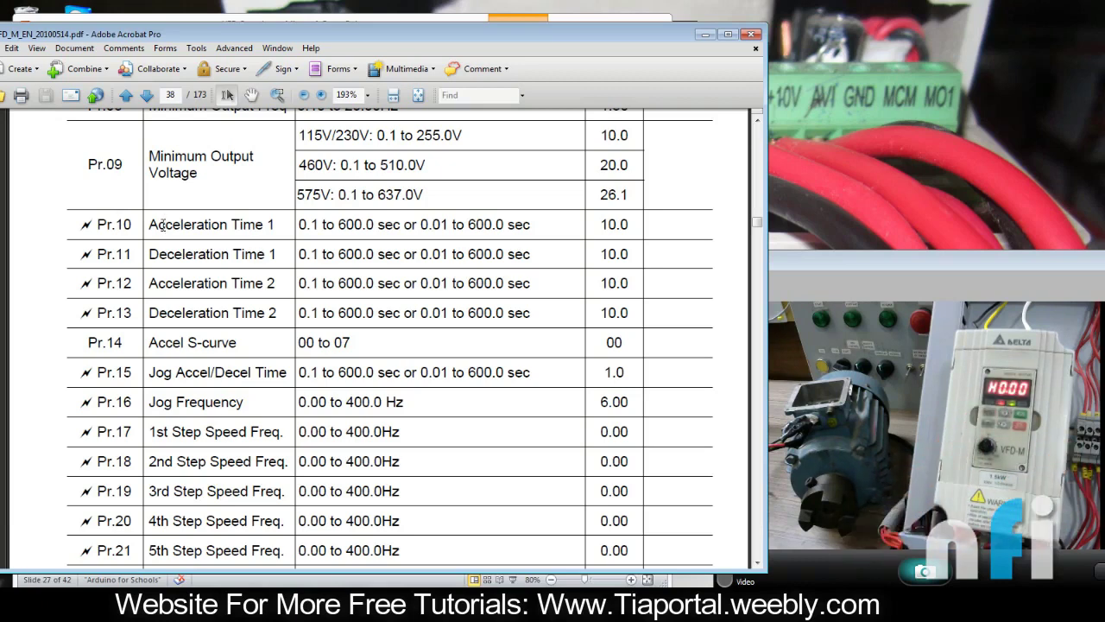
Highlight the Time 1 rows (Pr.10, Pr.11), the Time 2 rows (Pr.12, Pr.13), and all four together in the parameter table.
drag(163, 224, 262, 254)
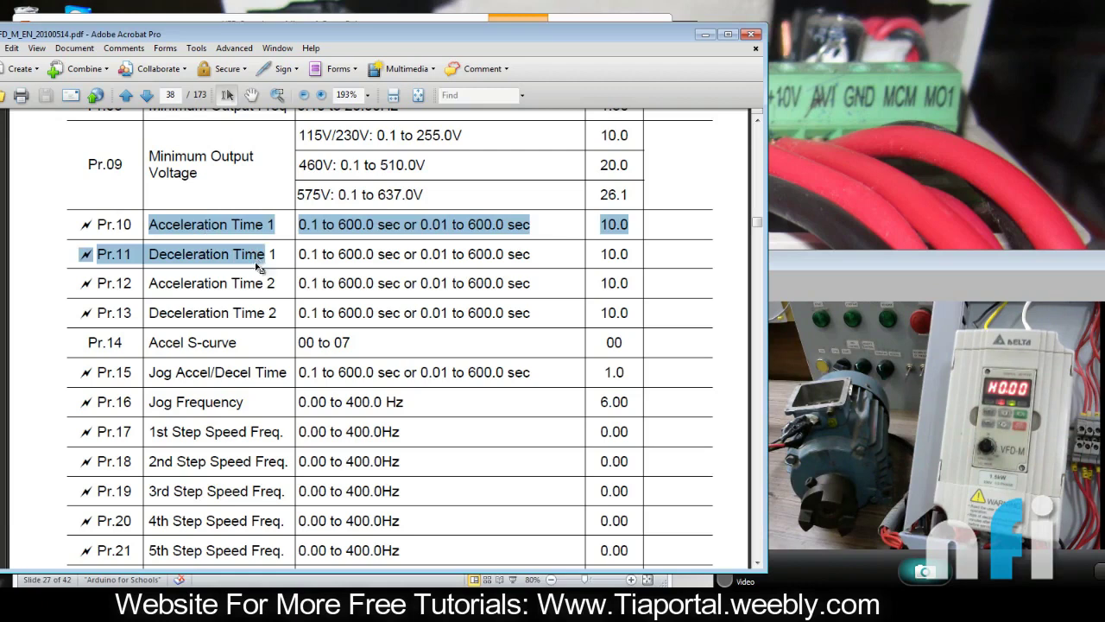
click(233, 280)
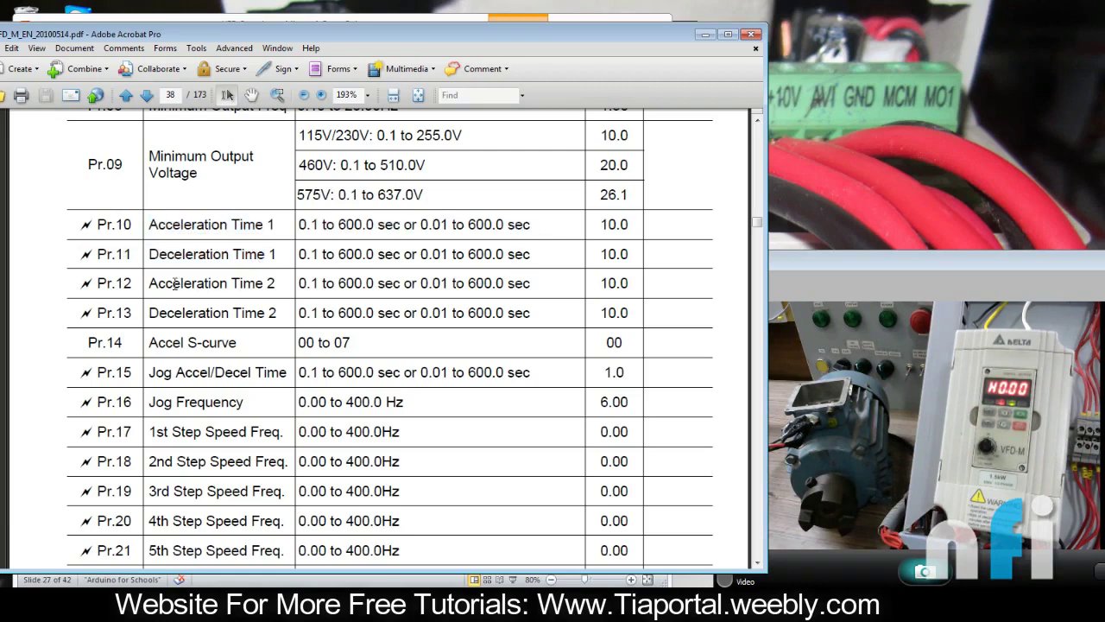
drag(195, 285, 280, 315)
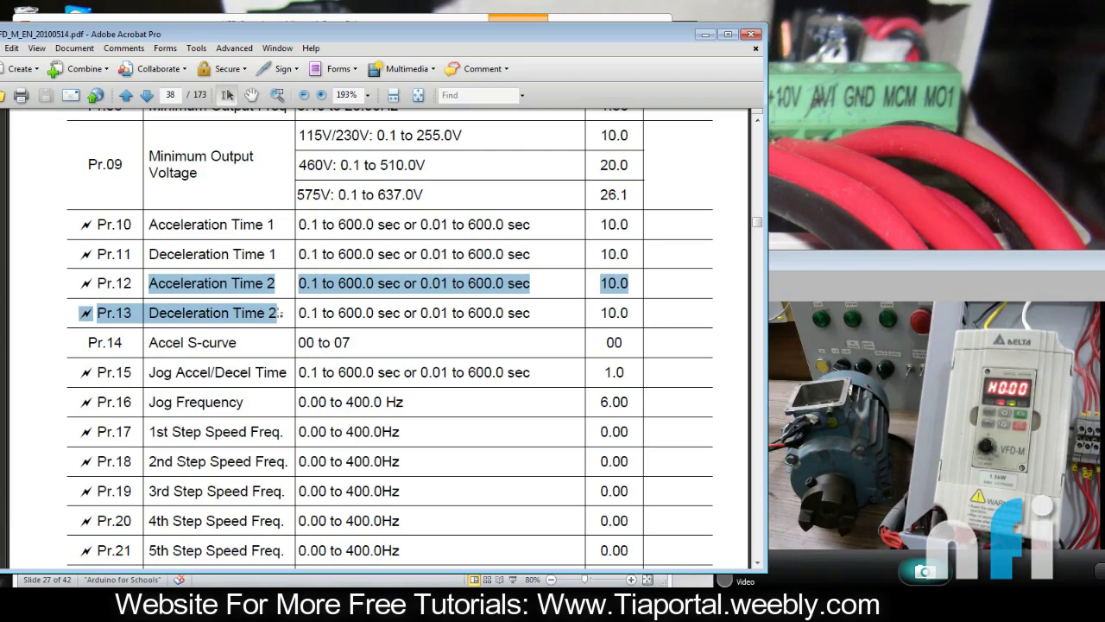
click(250, 317)
drag(209, 222, 351, 316)
click(241, 256)
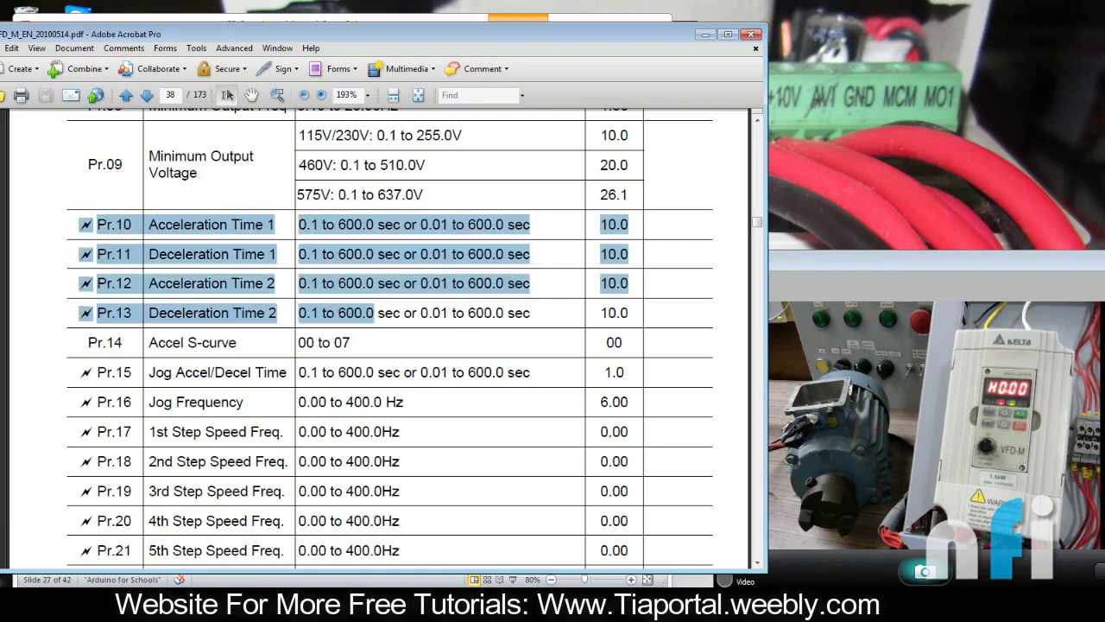
Switch to the VFD wiring diagram in Automation Studio and select the M3 terminal label.
key(alt+Tab)
key(alt+Tab)
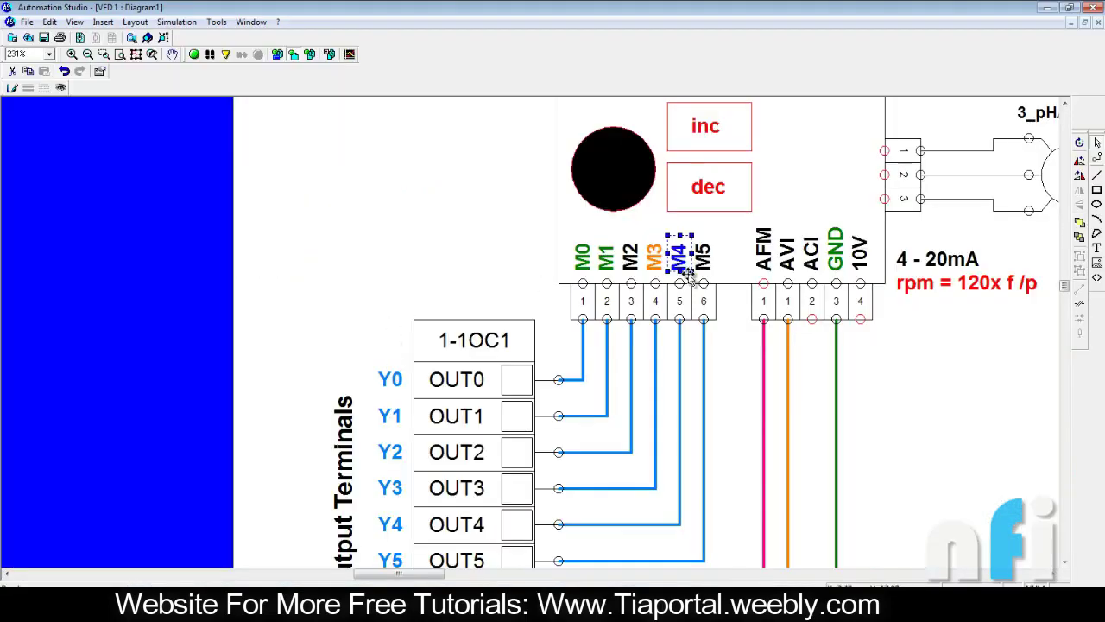
click(654, 257)
click(384, 238)
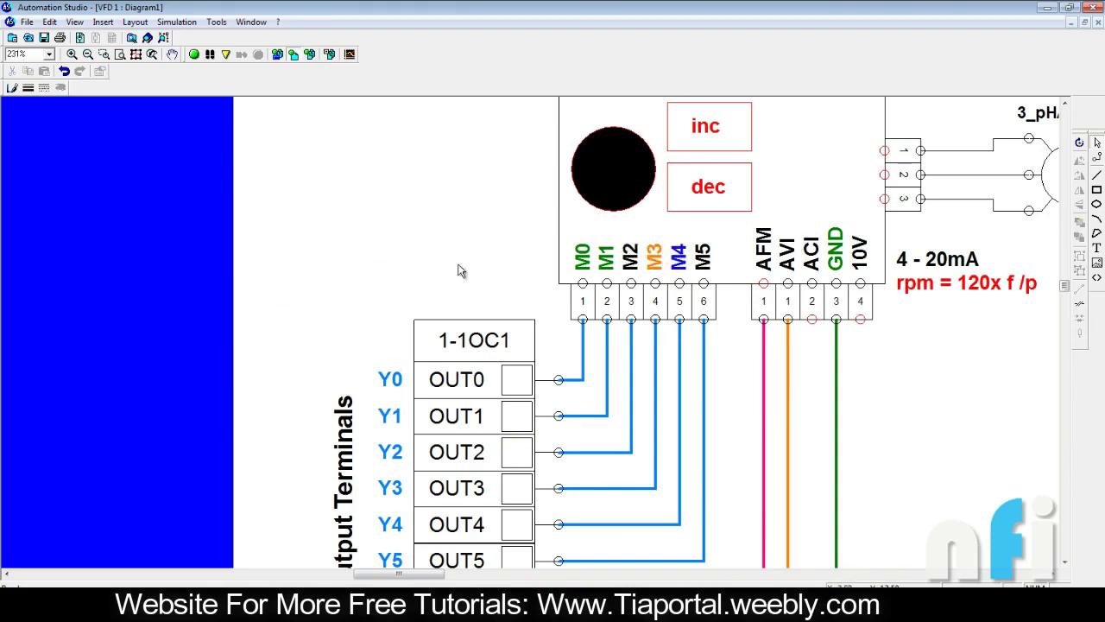
click(656, 259)
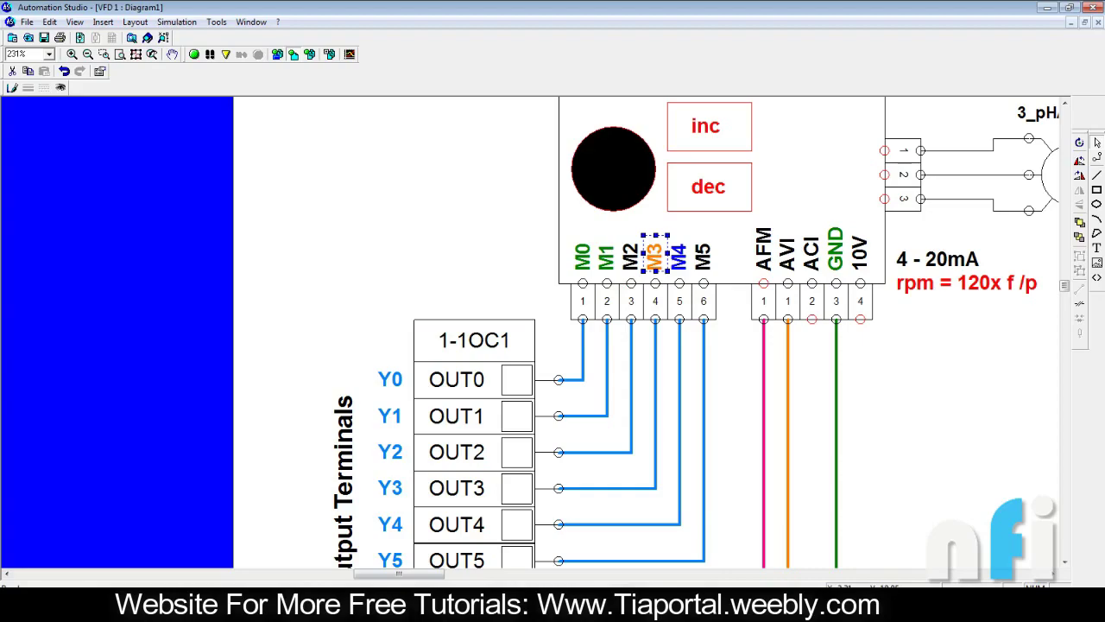
Return to the manual and highlight option 11, First or Second Accel/Decel Time, among the multi-function input terminal settings.
key(alt+Tab)
scroll(336, 354, down, 15)
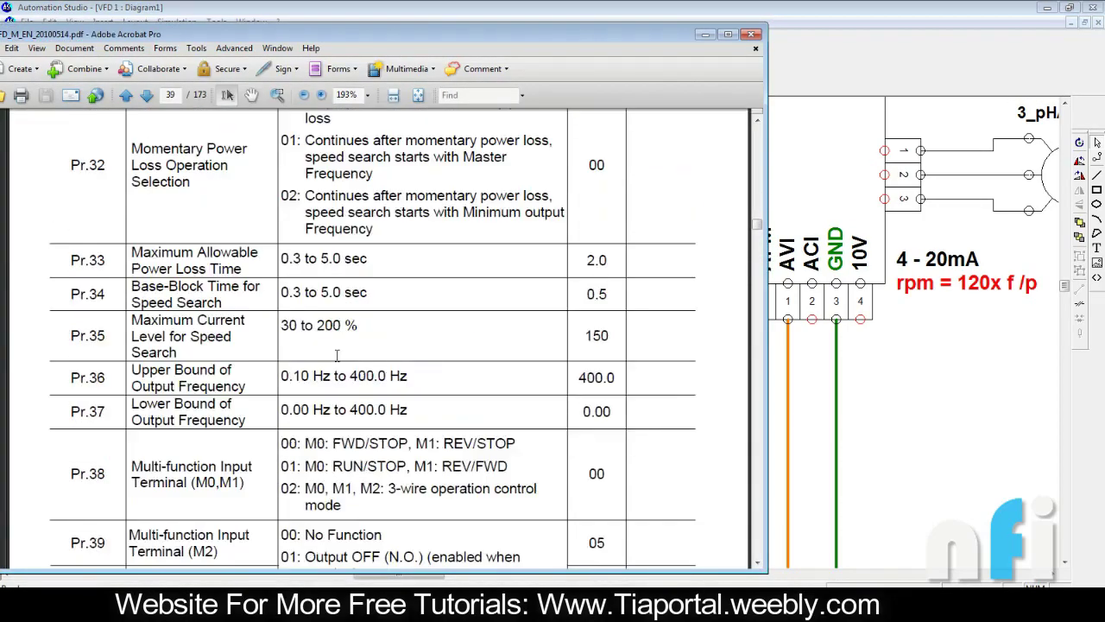
scroll(336, 354, down, 5)
drag(69, 328, 233, 334)
click(217, 341)
scroll(305, 377, down, 3)
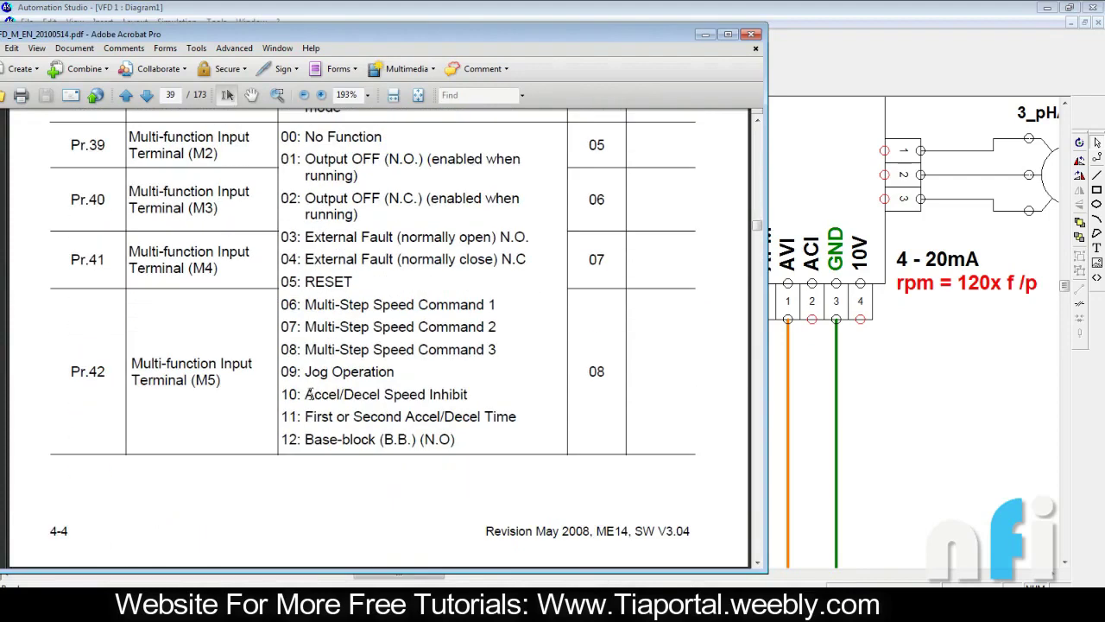
drag(302, 415, 480, 417)
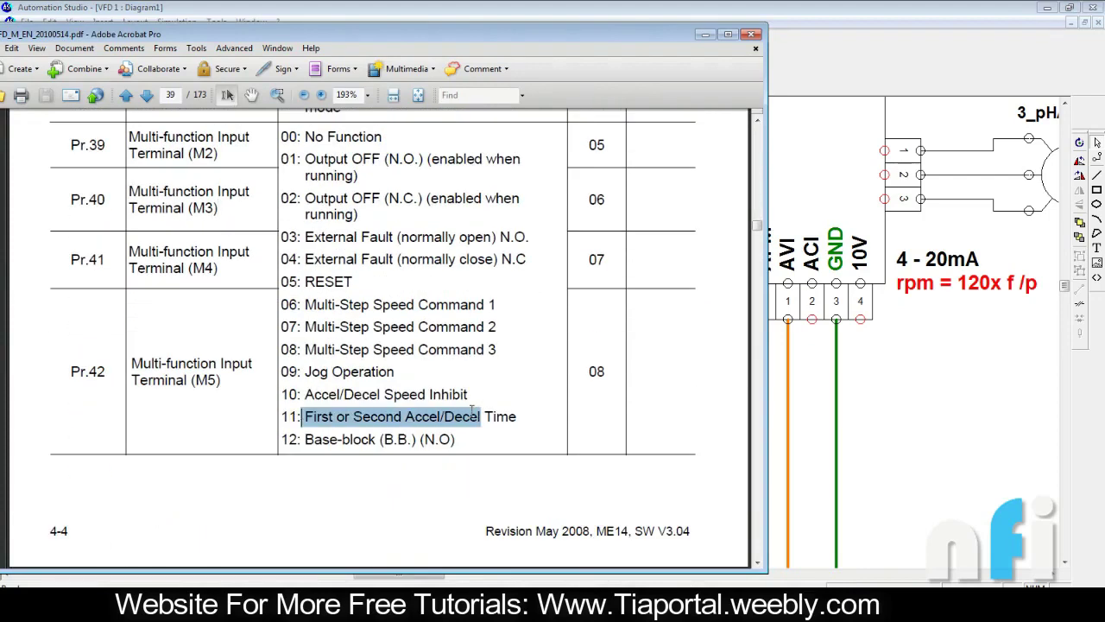
click(364, 425)
triple_click(364, 425)
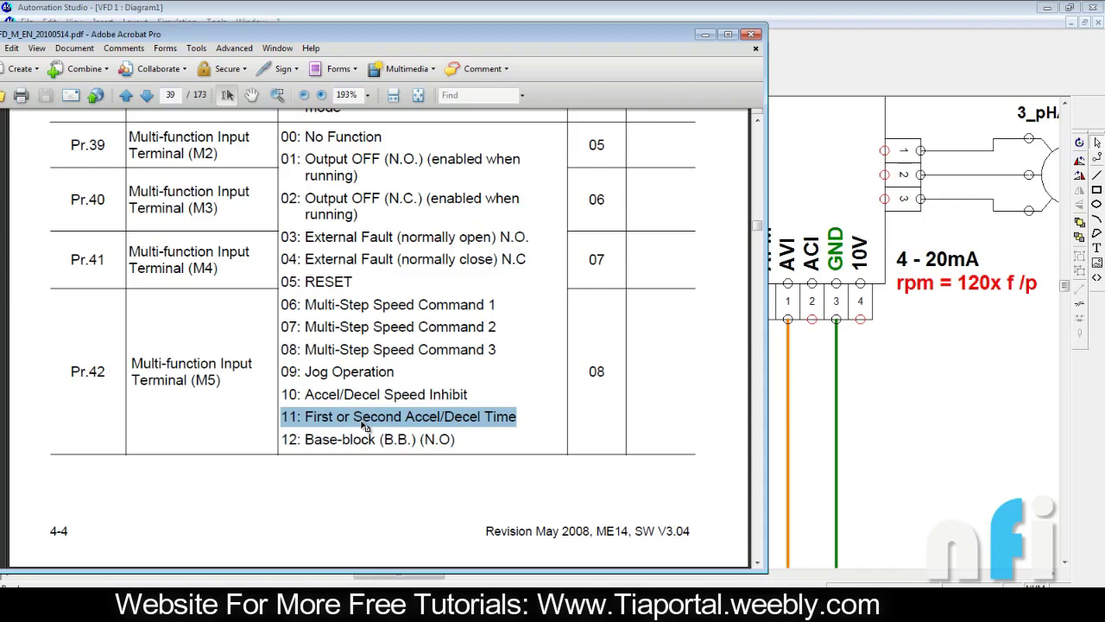
Bring up the webcam view and the WPLSoft ladder monitor, and set contact M30 on and back off to test-run the motor.
click(350, 576)
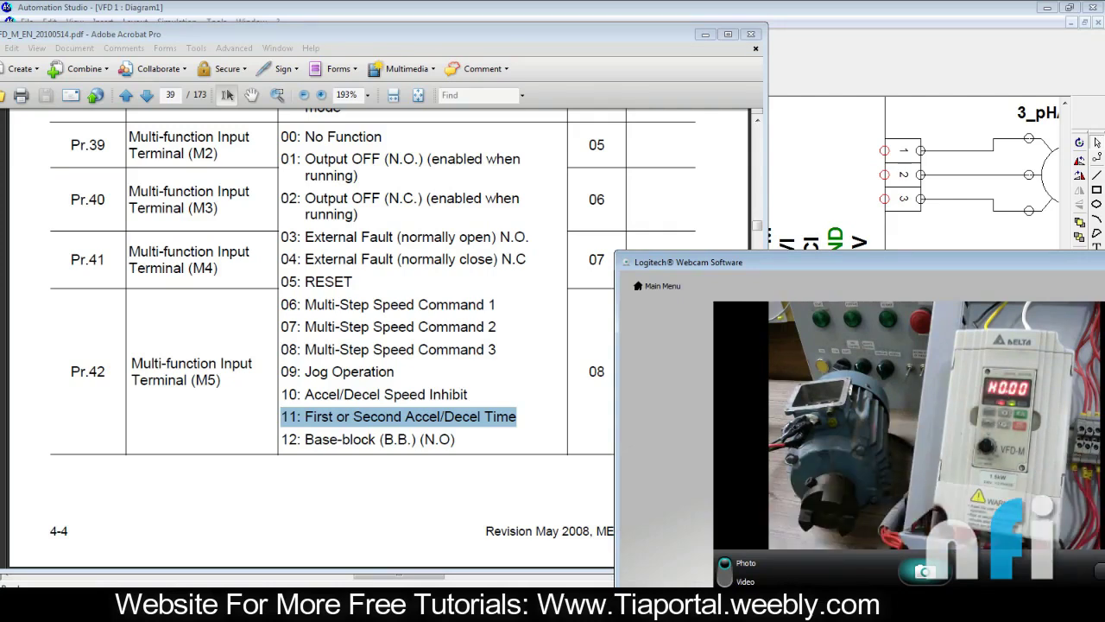
key(alt+Tab)
click(57, 130)
right_click(62, 138)
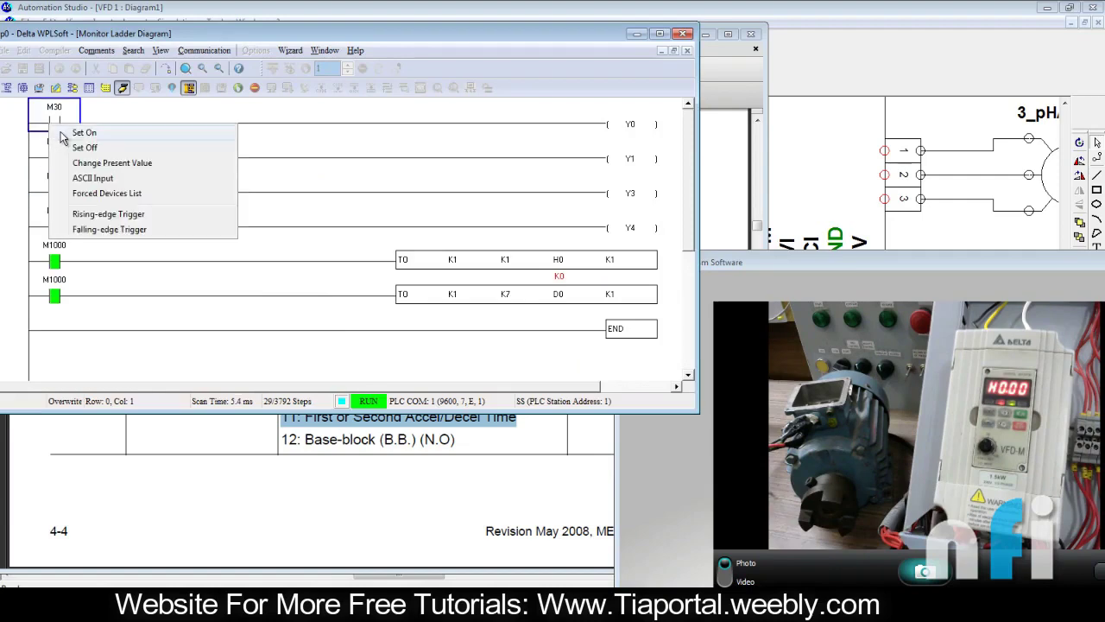
click(84, 132)
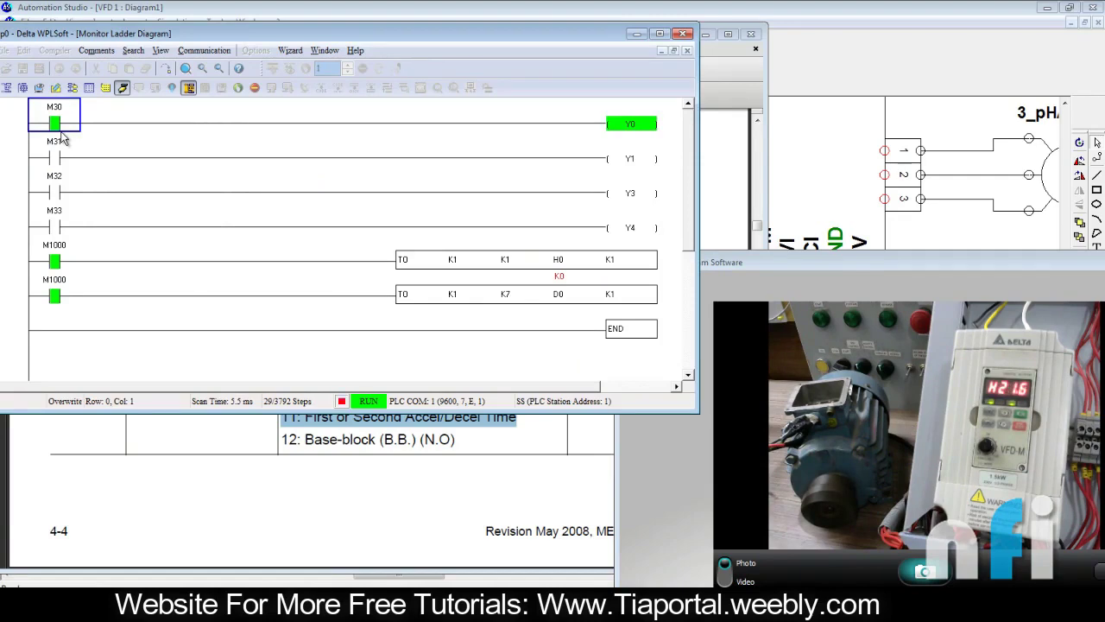
right_click(74, 126)
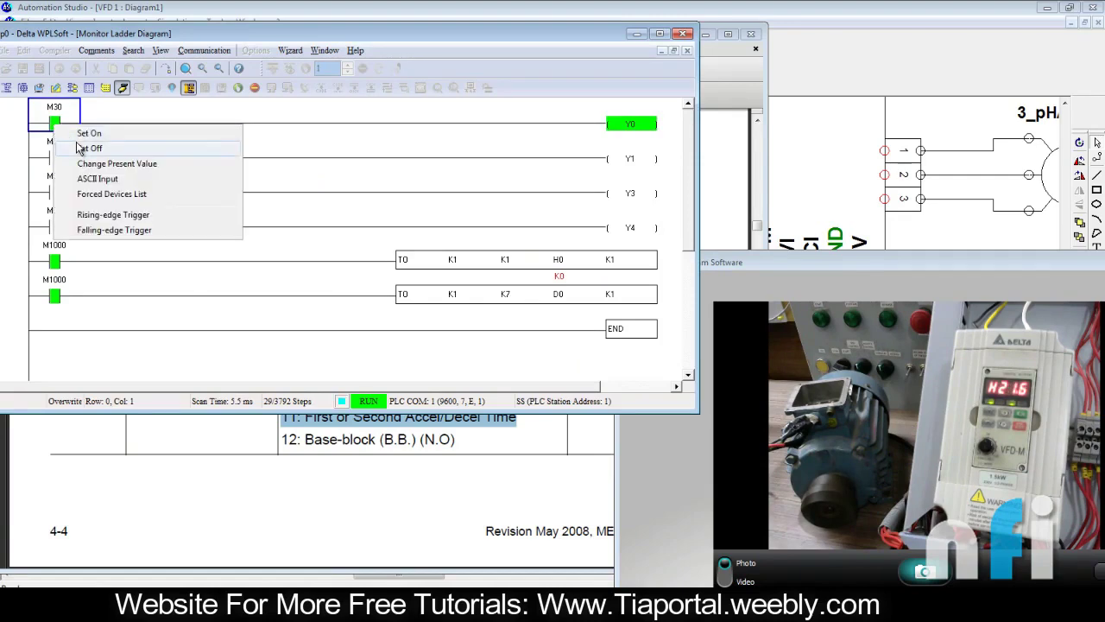
click(79, 149)
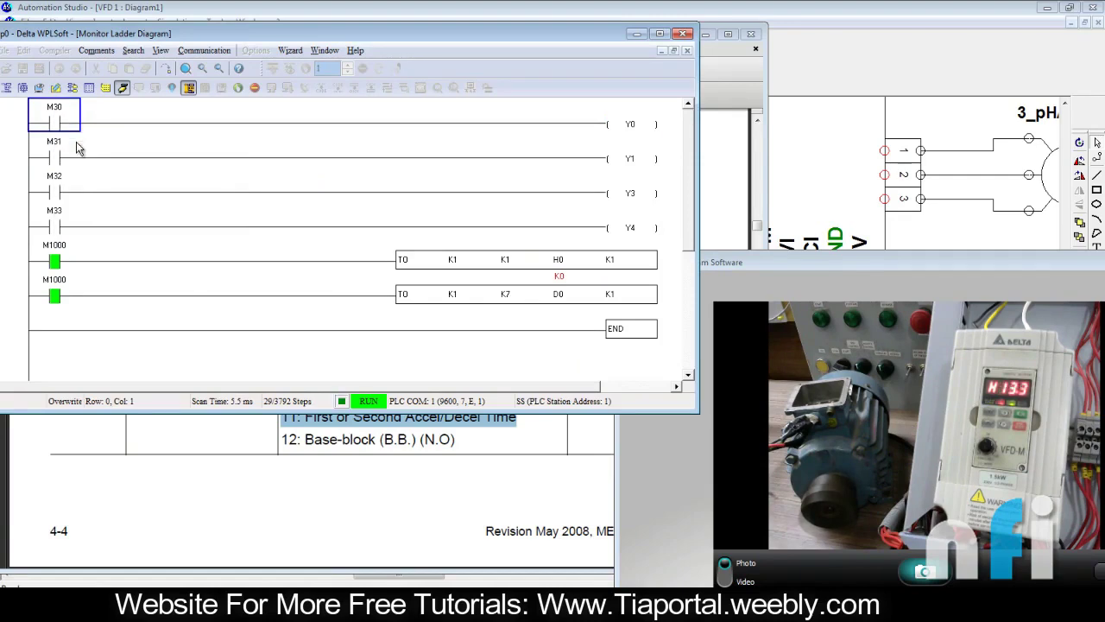
Set contact M32 on to activate output Y3, and start the motor by setting M30 on.
click(59, 192)
right_click(55, 192)
click(65, 201)
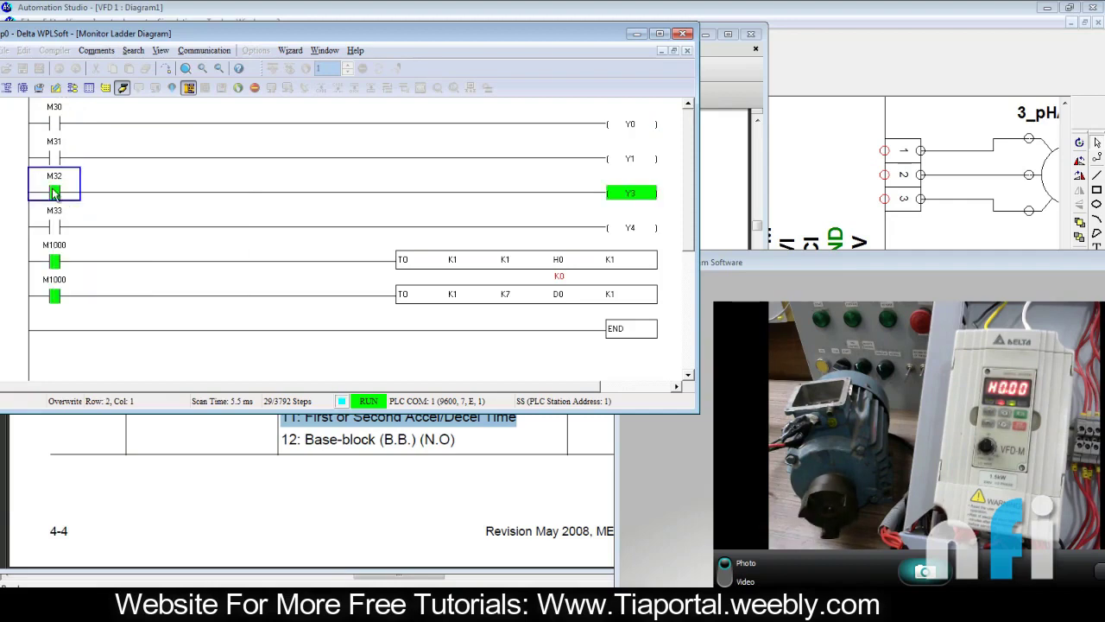
click(55, 123)
right_click(69, 119)
click(72, 134)
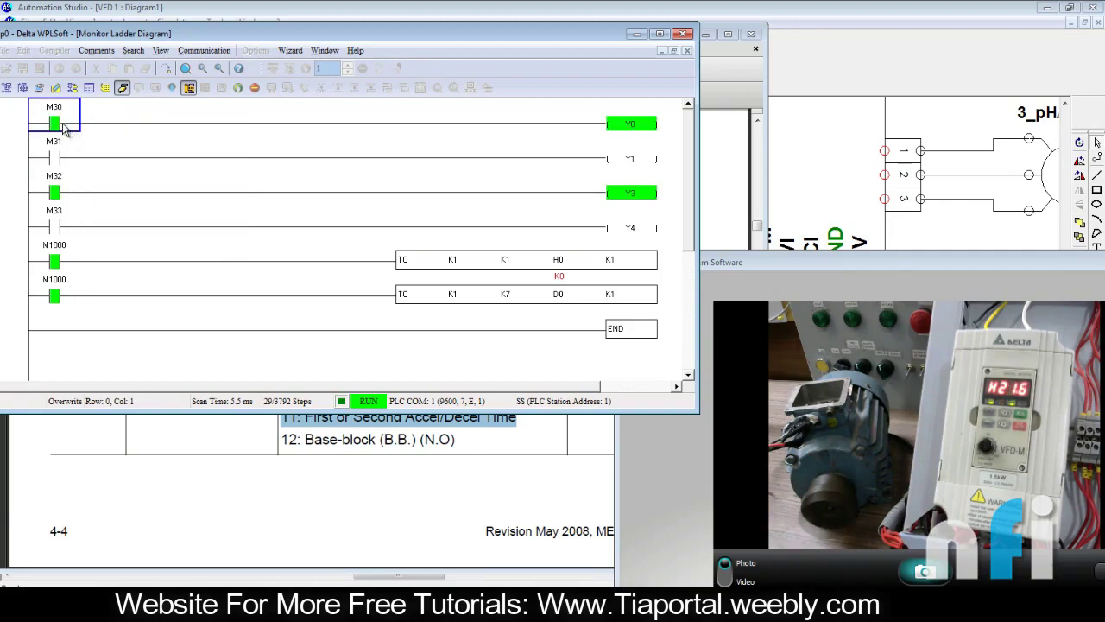
Stop the motor by setting contact M30 off, and set M32 off as well.
right_click(65, 127)
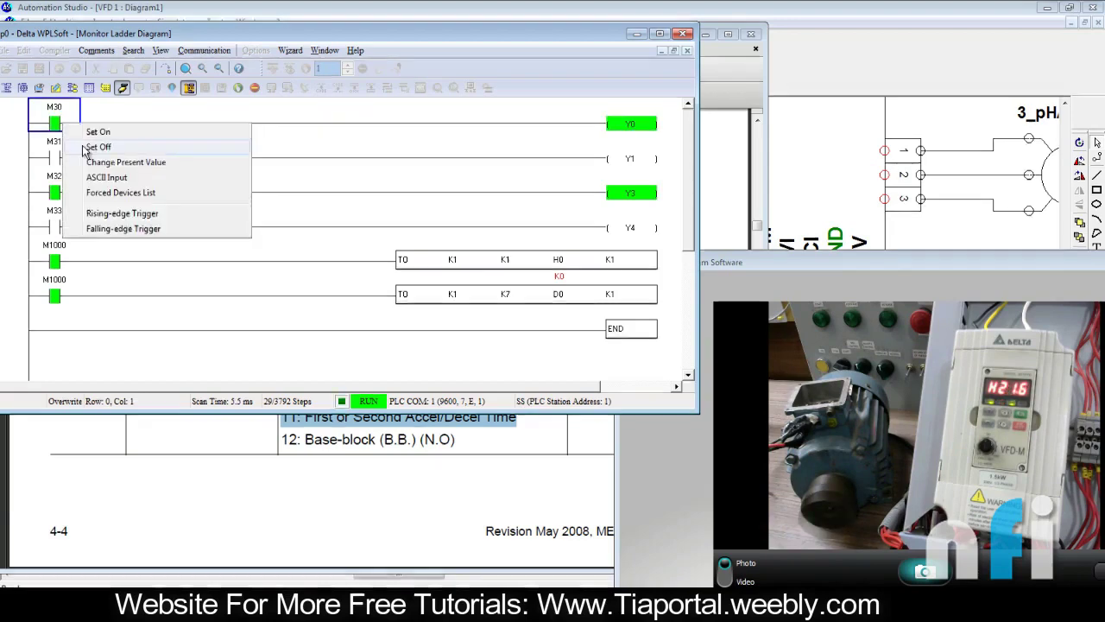
click(85, 149)
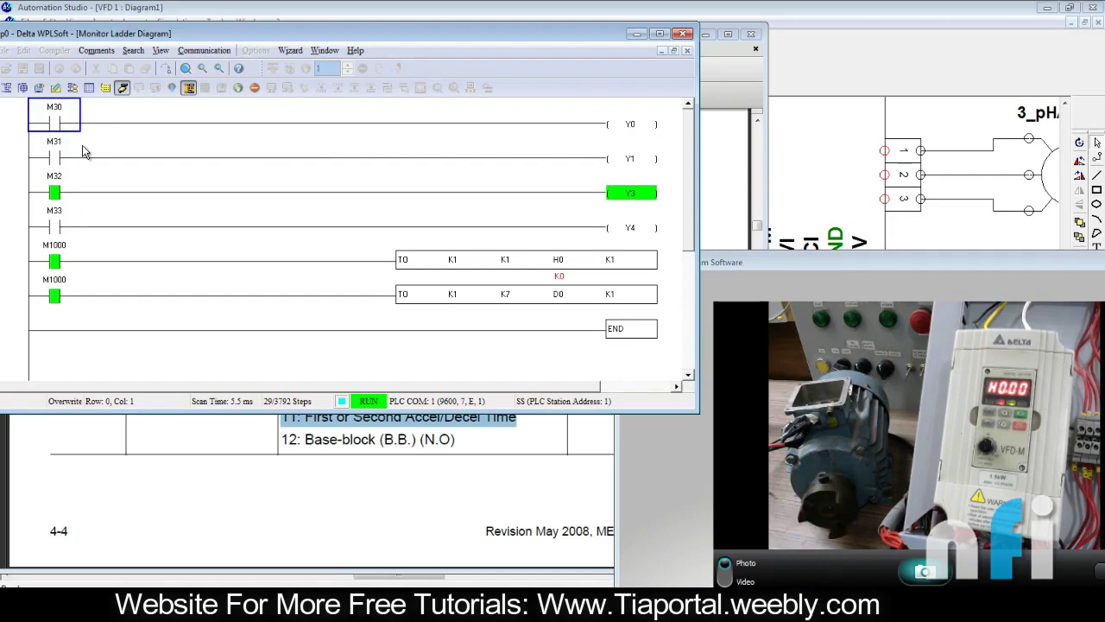
right_click(60, 188)
click(93, 208)
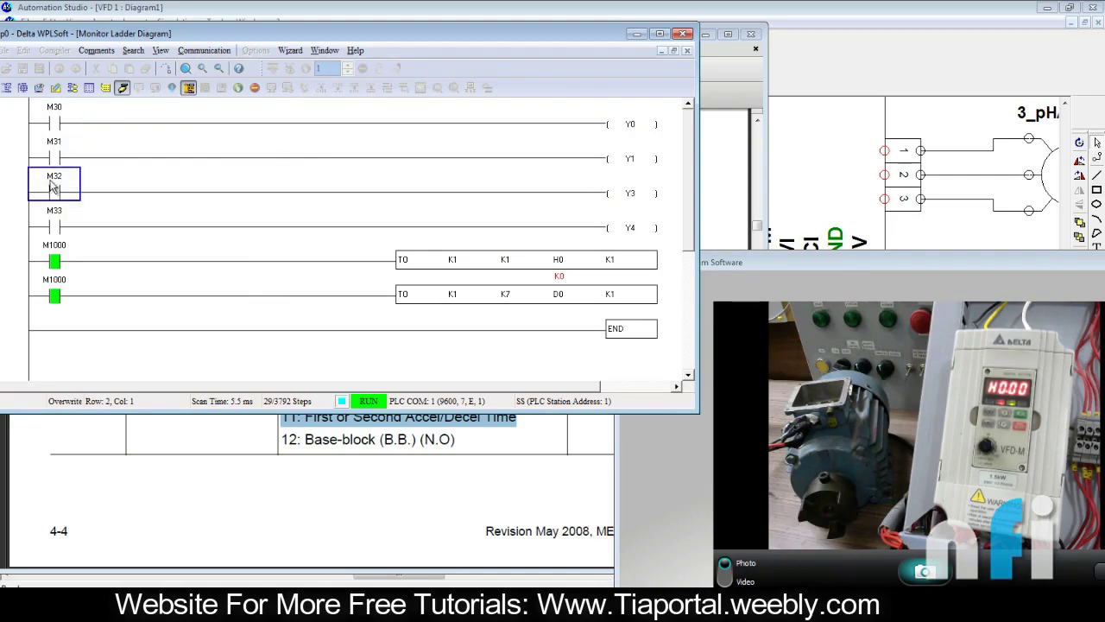
Set contact M30 on to run the motor, and set M32 on while it is running.
click(654, 193)
click(57, 122)
right_click(59, 123)
click(75, 131)
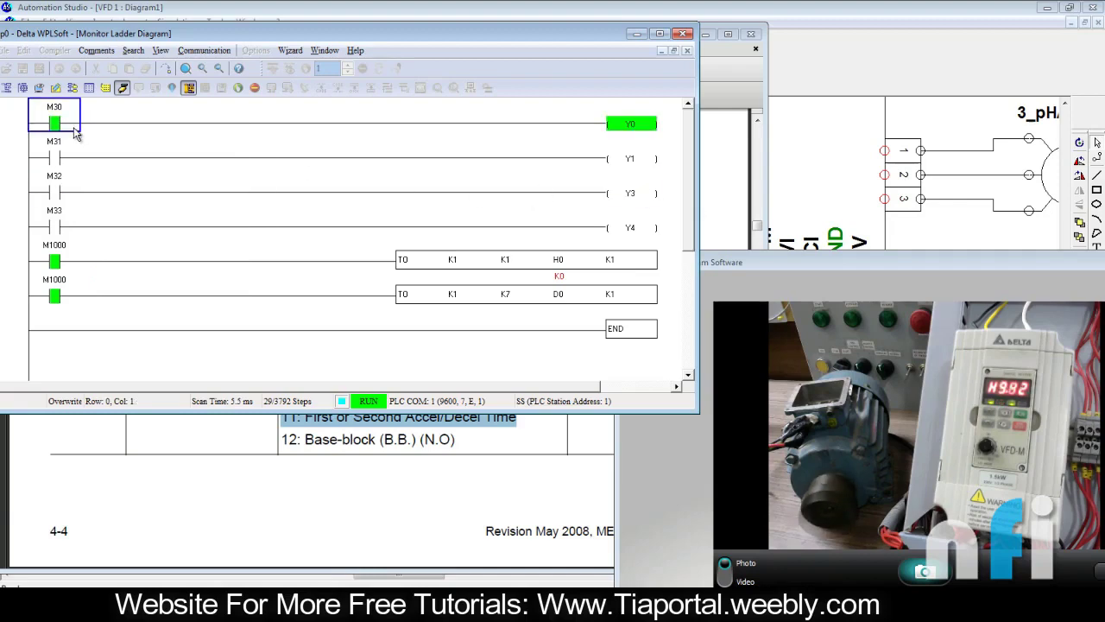
right_click(74, 128)
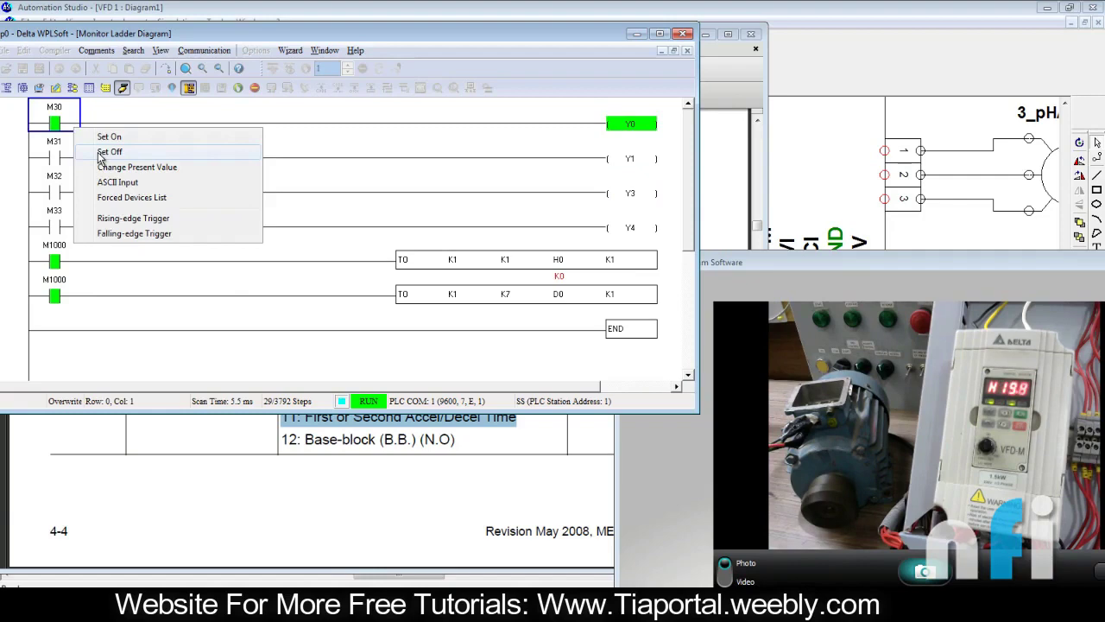
click(57, 189)
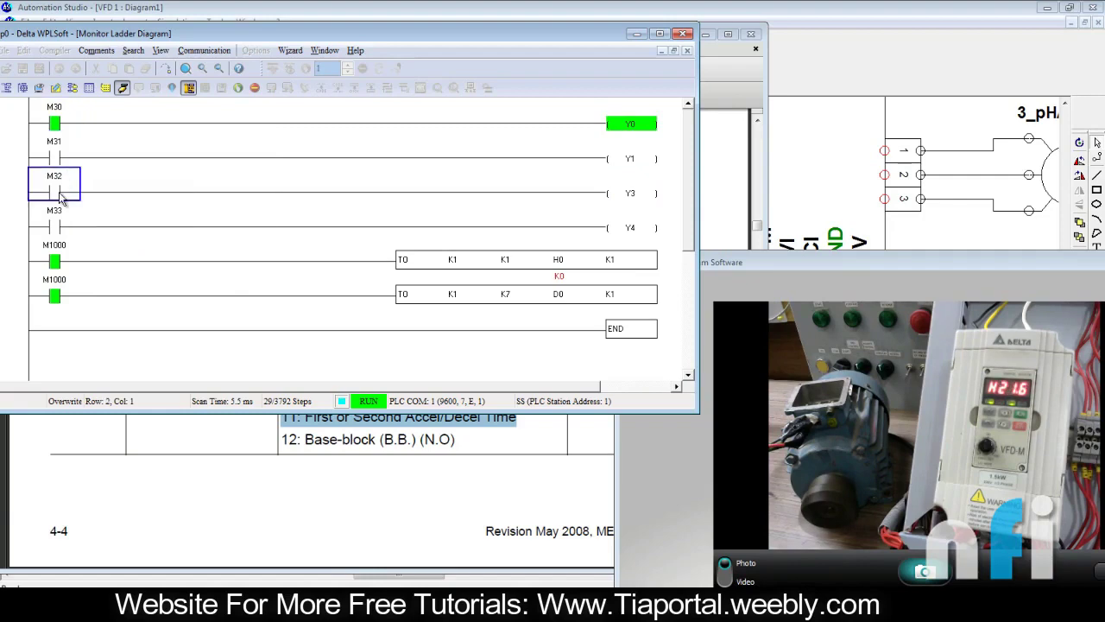
right_click(58, 192)
click(95, 200)
Set contact M30 off with M32 still active, and reset M32 to off.
right_click(59, 130)
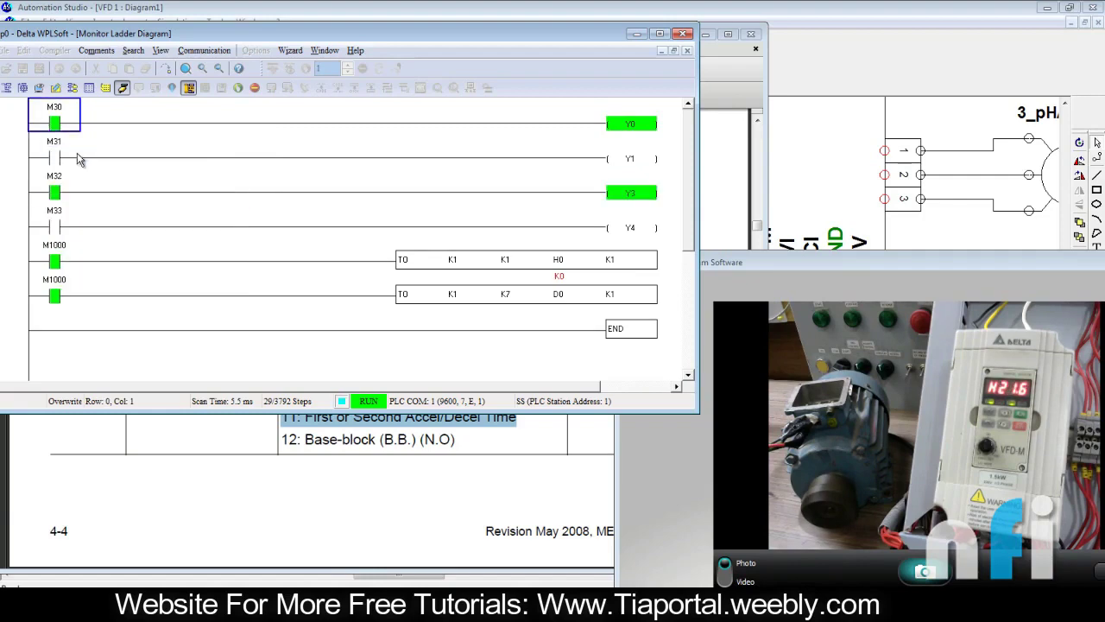
click(78, 155)
click(64, 192)
right_click(64, 192)
click(91, 211)
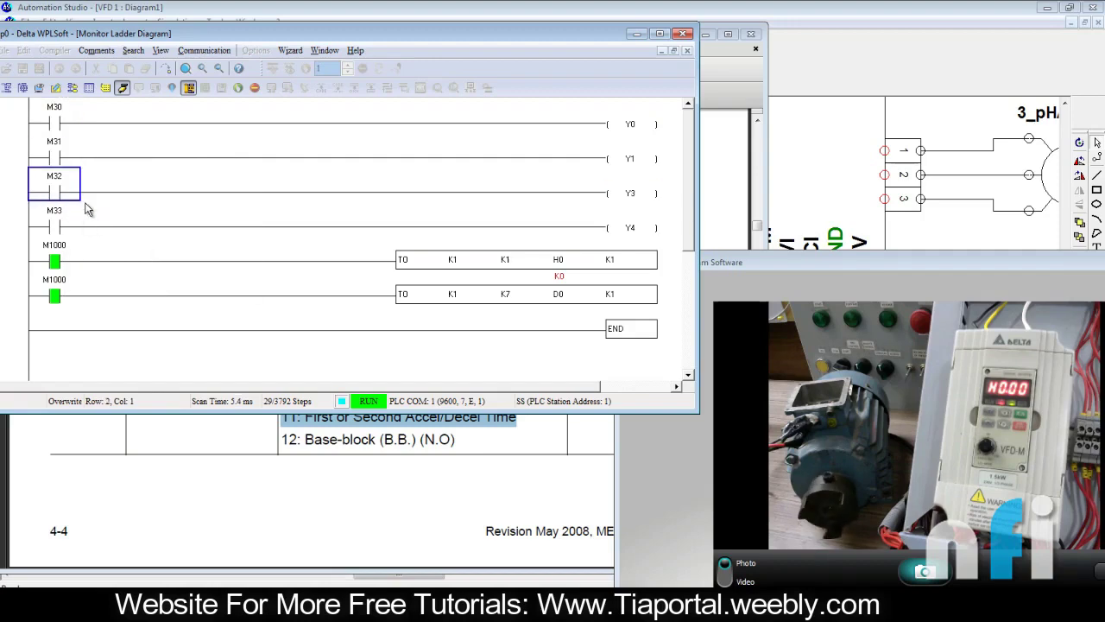
Switch back to the PowerPoint slide and place the cursor before "Speed Inhibit" in the second line.
click(311, 438)
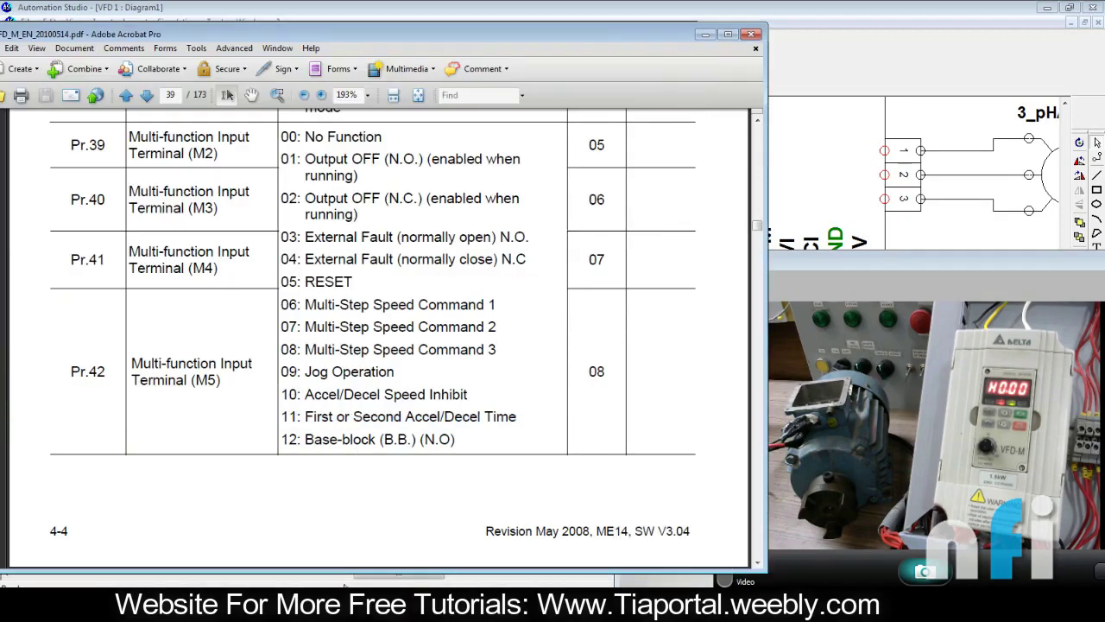
key(alt+Tab)
click(285, 272)
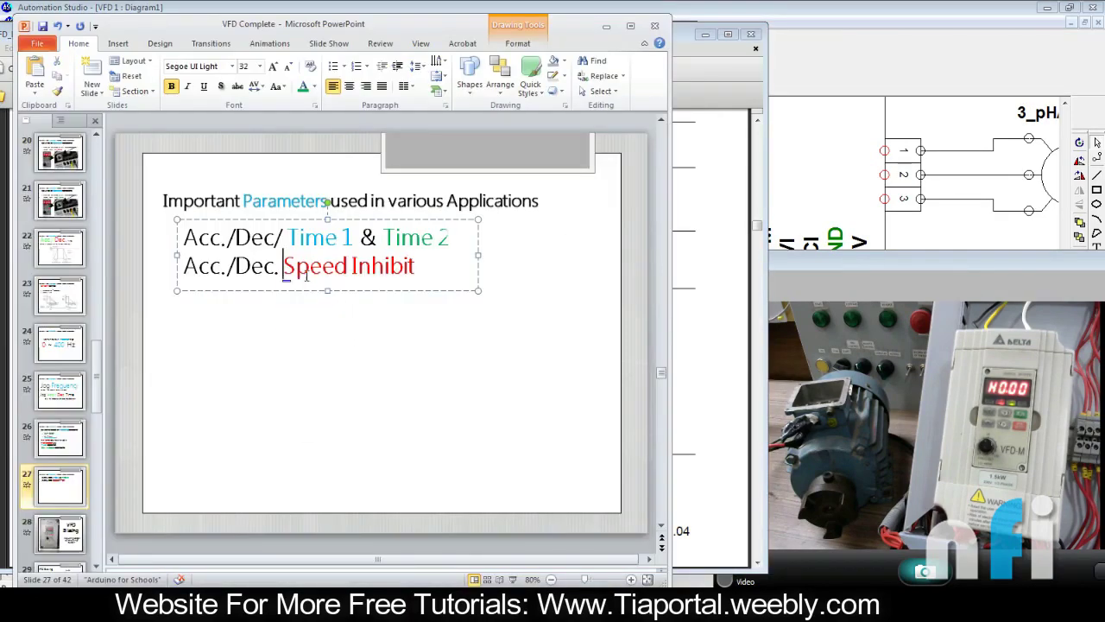
Highlight "Speed Inhibit" on the slide, minimize the presentation and select option "10: Accel/Decel Speed Inhibit" in the manual's parameter table.
drag(286, 273, 413, 275)
click(417, 348)
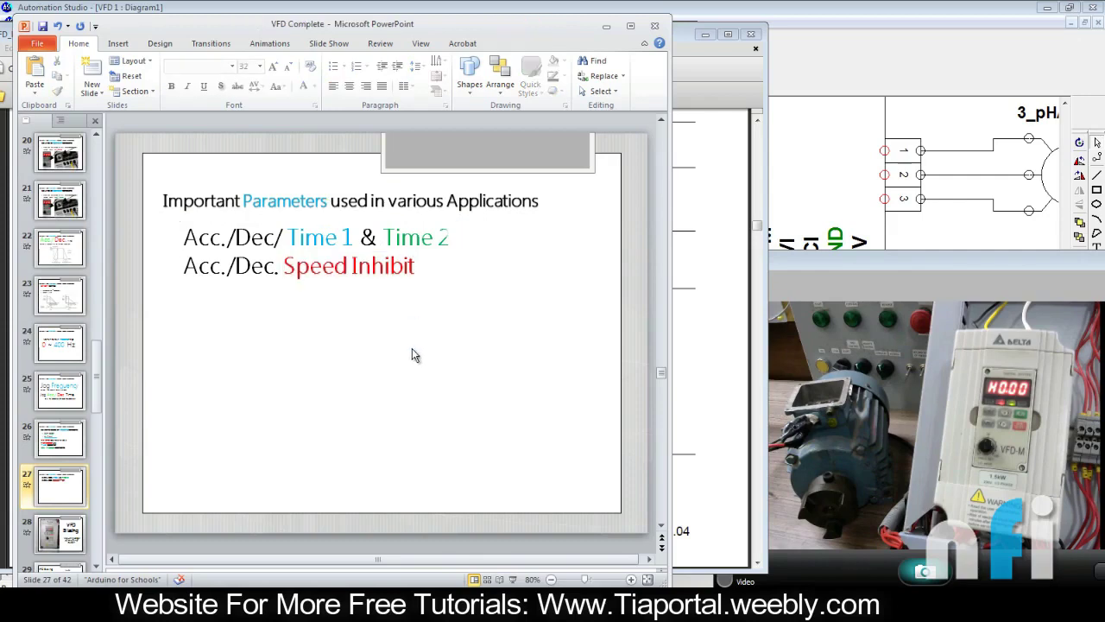
click(606, 26)
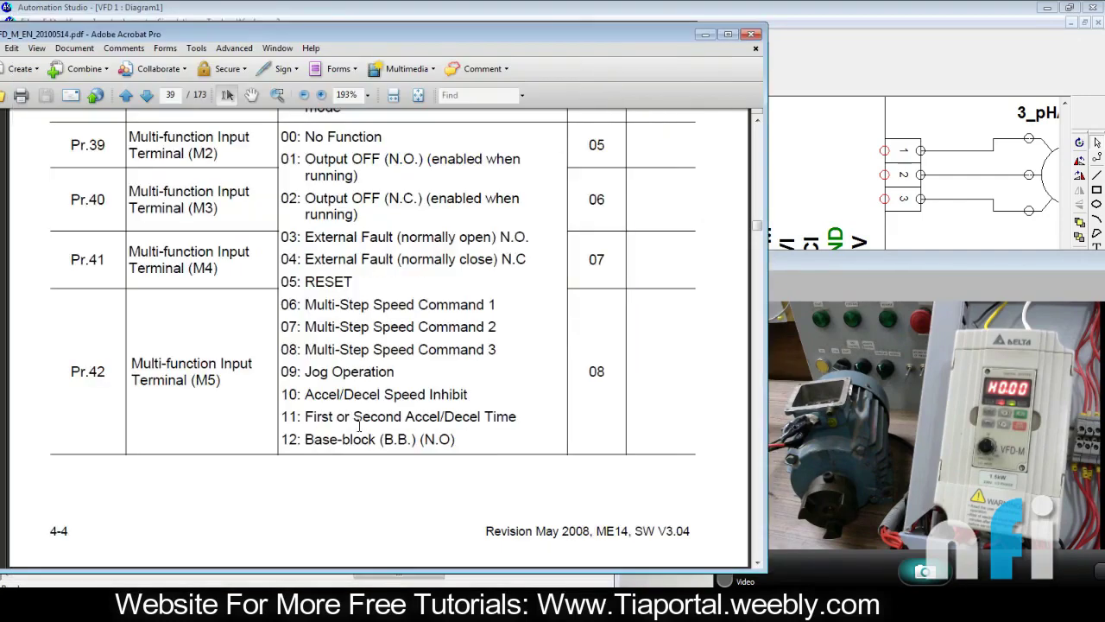
triple_click(346, 400)
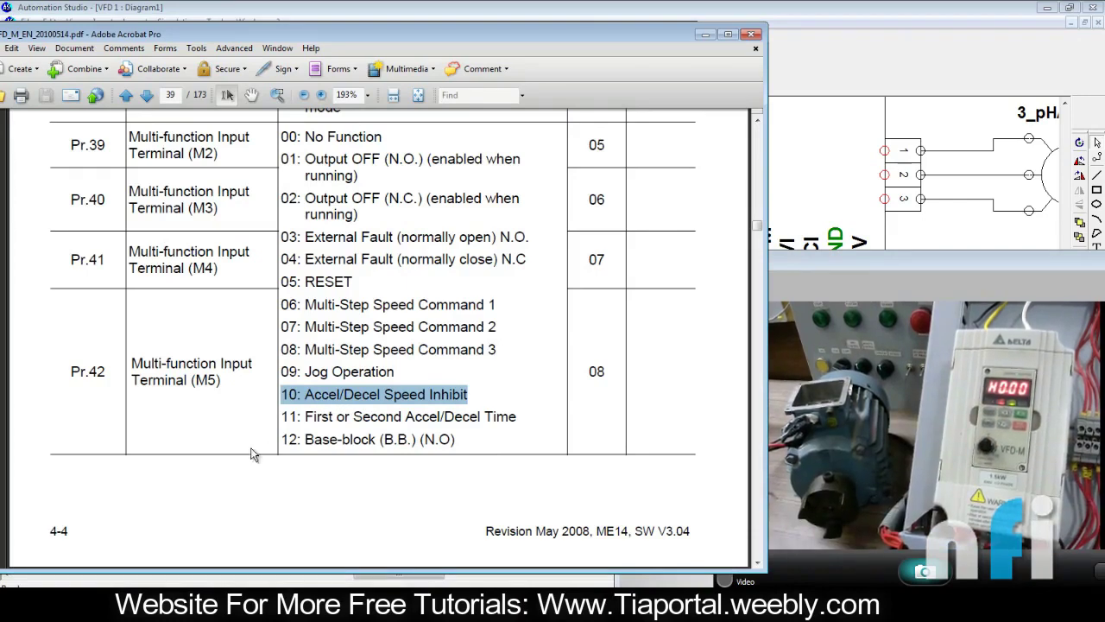
Switch to the WPLSoft ladder monitor, set contact M30 on to run the motor, and select output Y3 on the M32 rung.
key(alt+Tab)
click(61, 119)
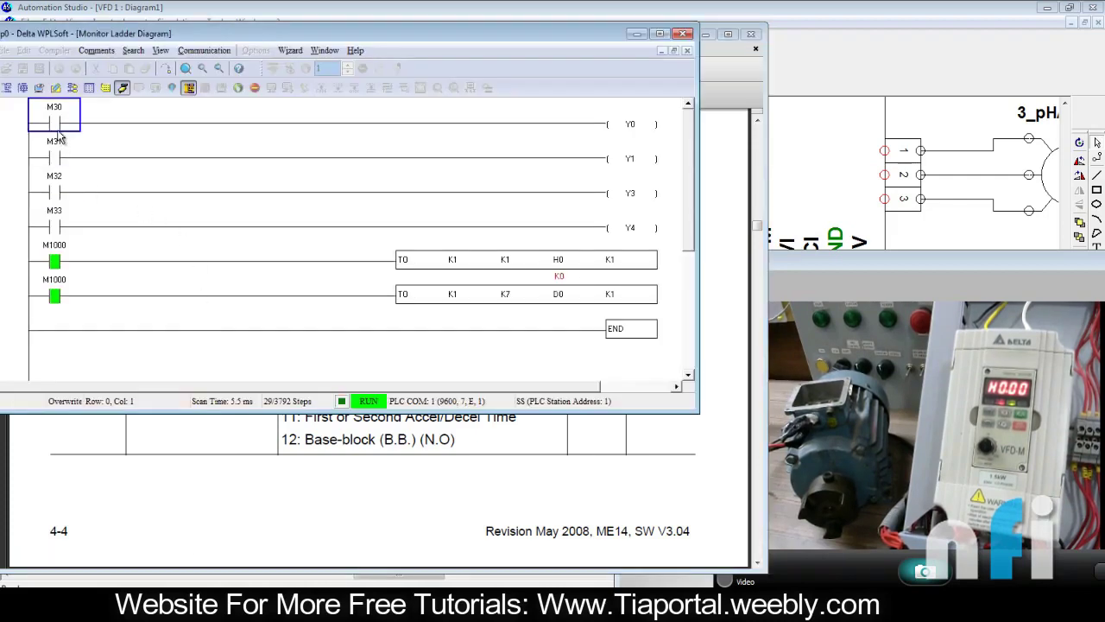
right_click(75, 130)
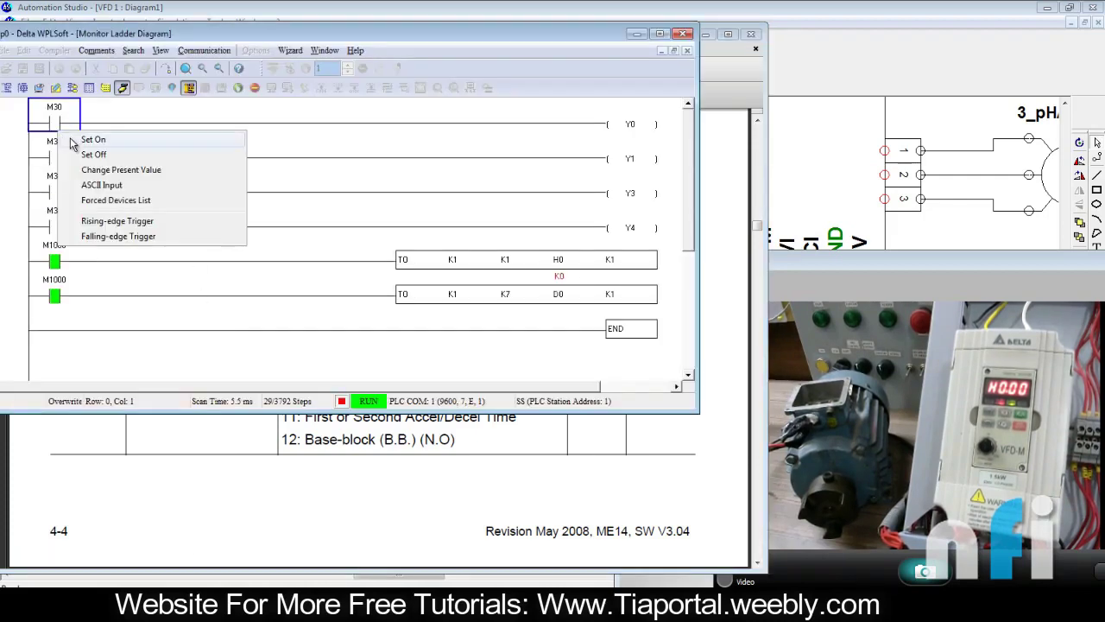
click(74, 140)
click(53, 186)
click(643, 197)
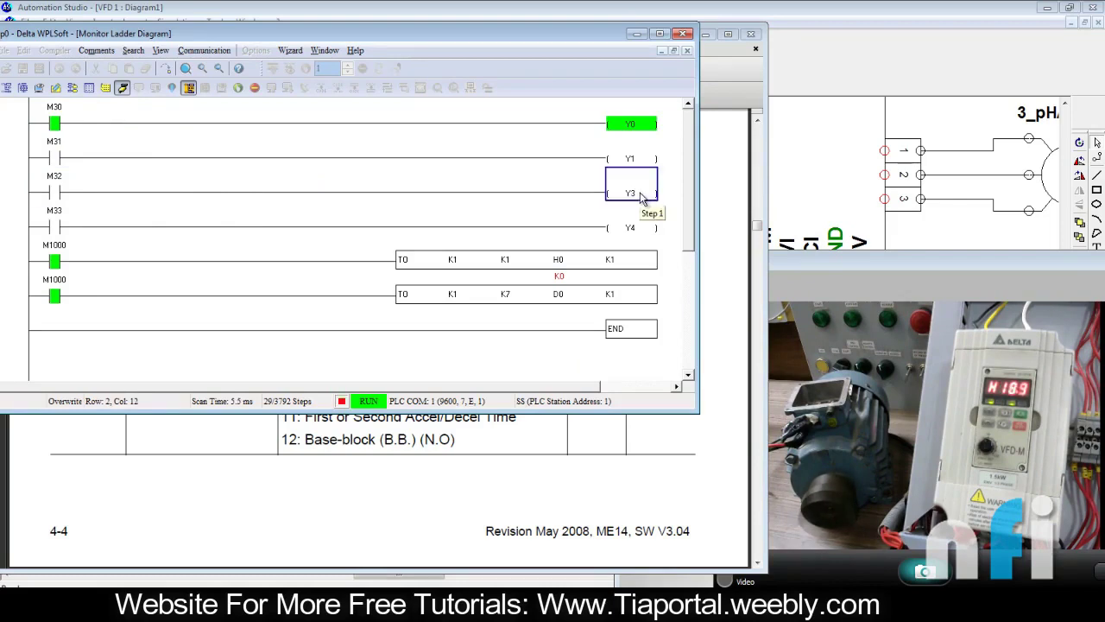
Set contact M30 off to stop the motor.
click(58, 122)
right_click(59, 123)
click(86, 146)
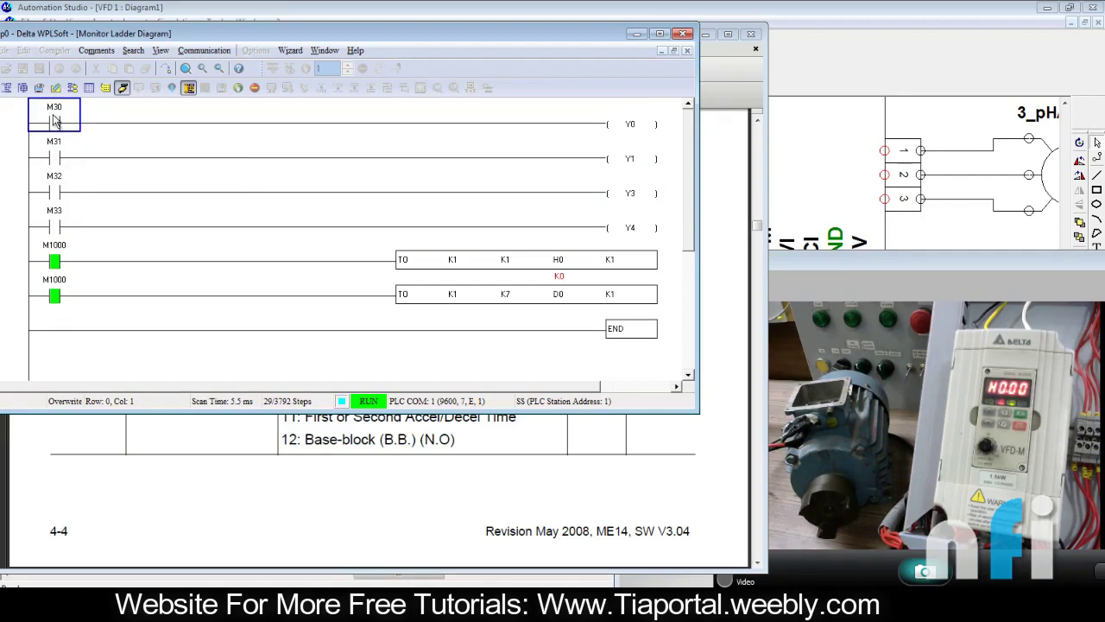
Set contact M30 on to restart the motor, and set M32 on during acceleration to inhibit the speed change.
right_click(54, 116)
click(73, 122)
click(53, 186)
right_click(52, 188)
click(73, 197)
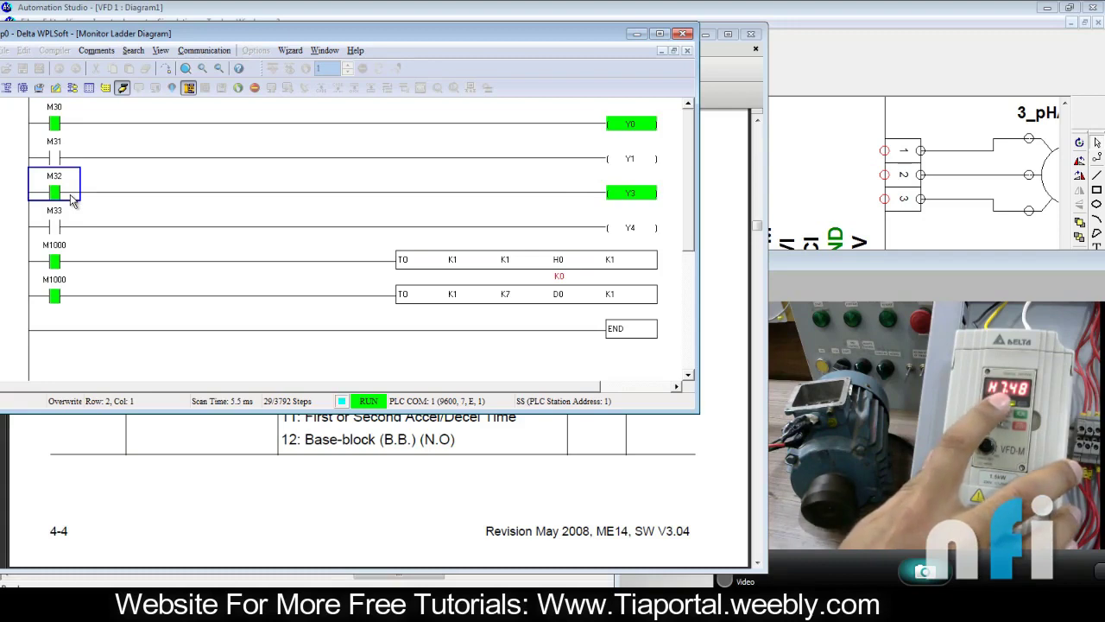
With M30 still on, set contact M32 off, set it on again during acceleration, and release it by setting it off.
right_click(87, 196)
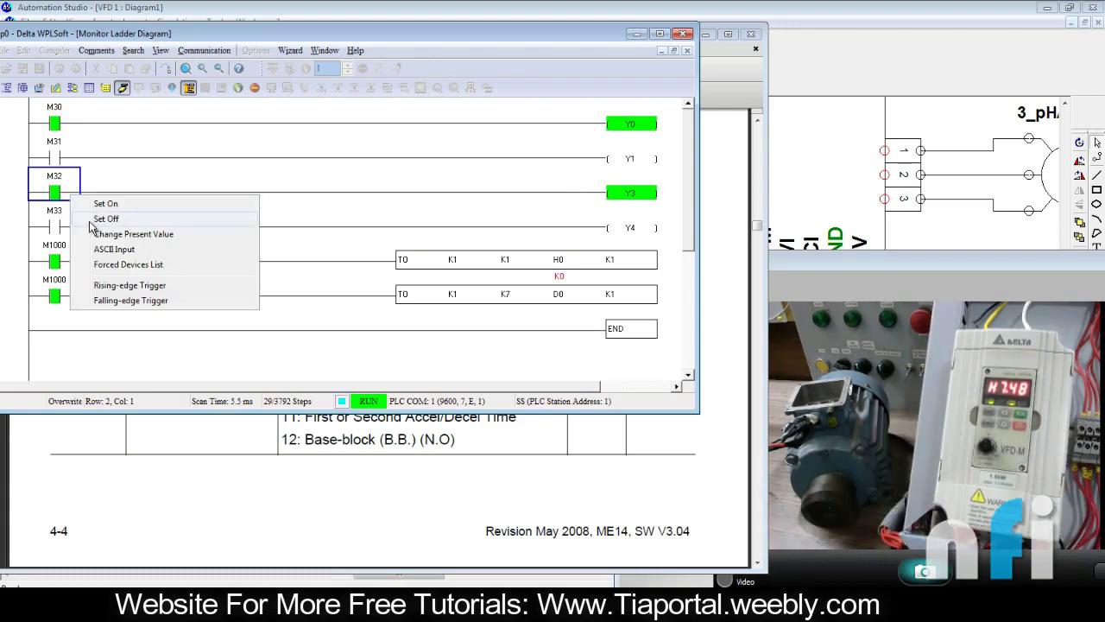
click(95, 219)
right_click(64, 197)
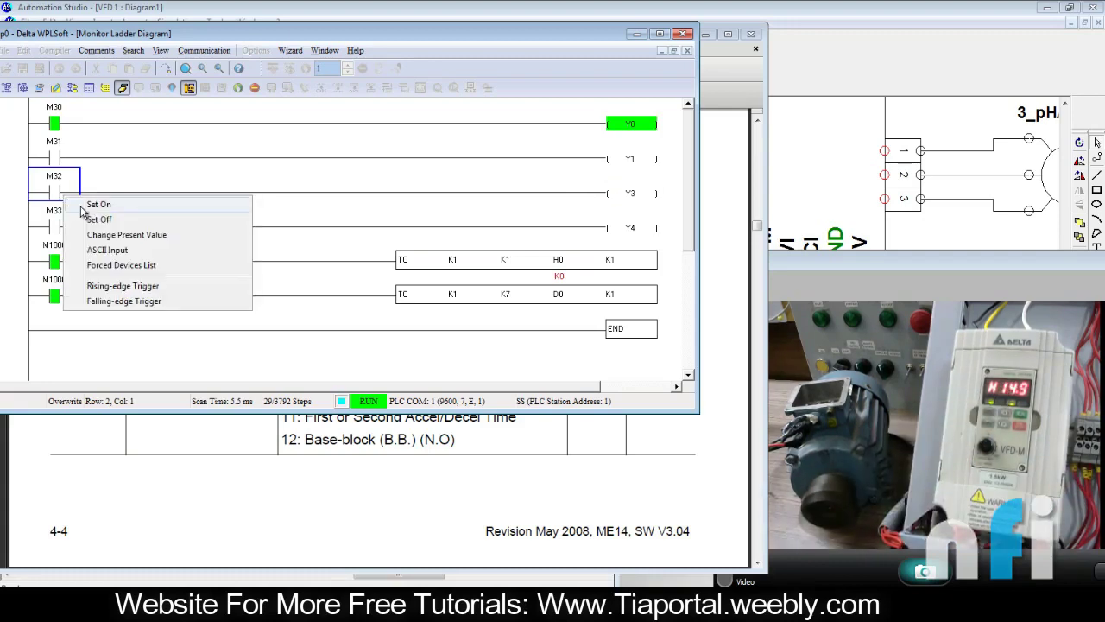
click(82, 205)
click(637, 210)
click(623, 195)
right_click(53, 195)
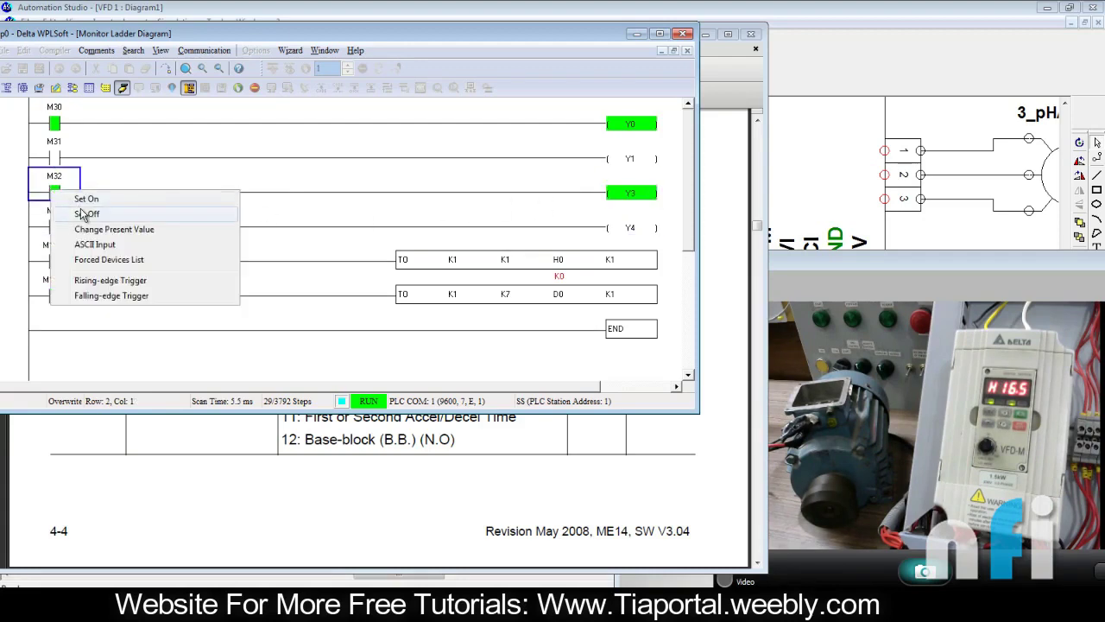
click(85, 214)
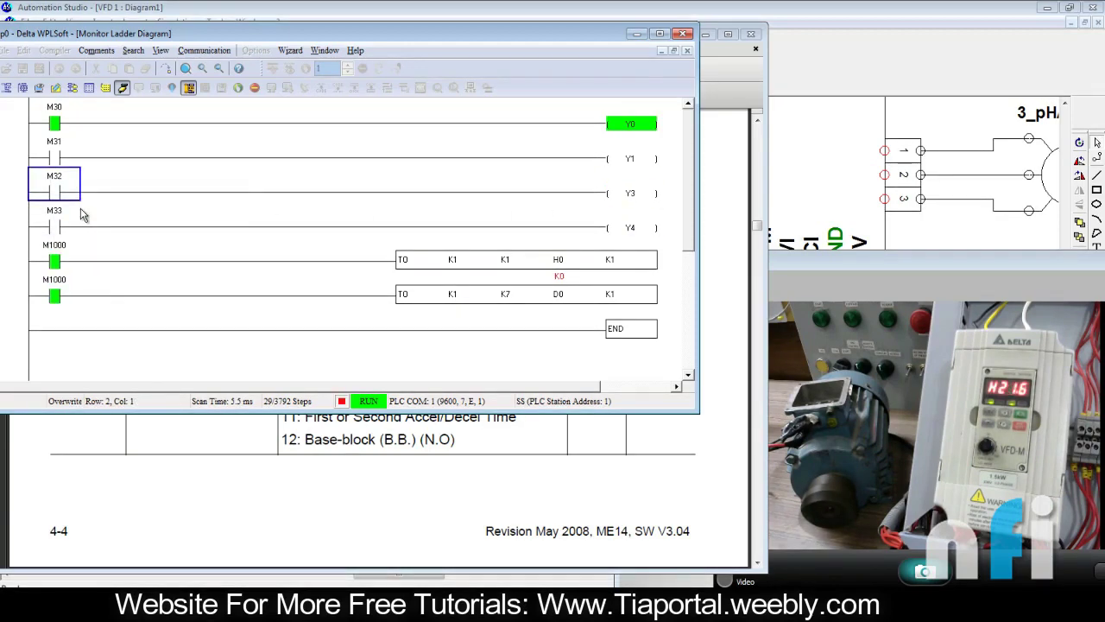
Set contact M30 off to decelerate the motor, and set M32 on during the deceleration.
click(62, 129)
right_click(59, 124)
click(90, 147)
click(76, 195)
right_click(78, 200)
click(86, 203)
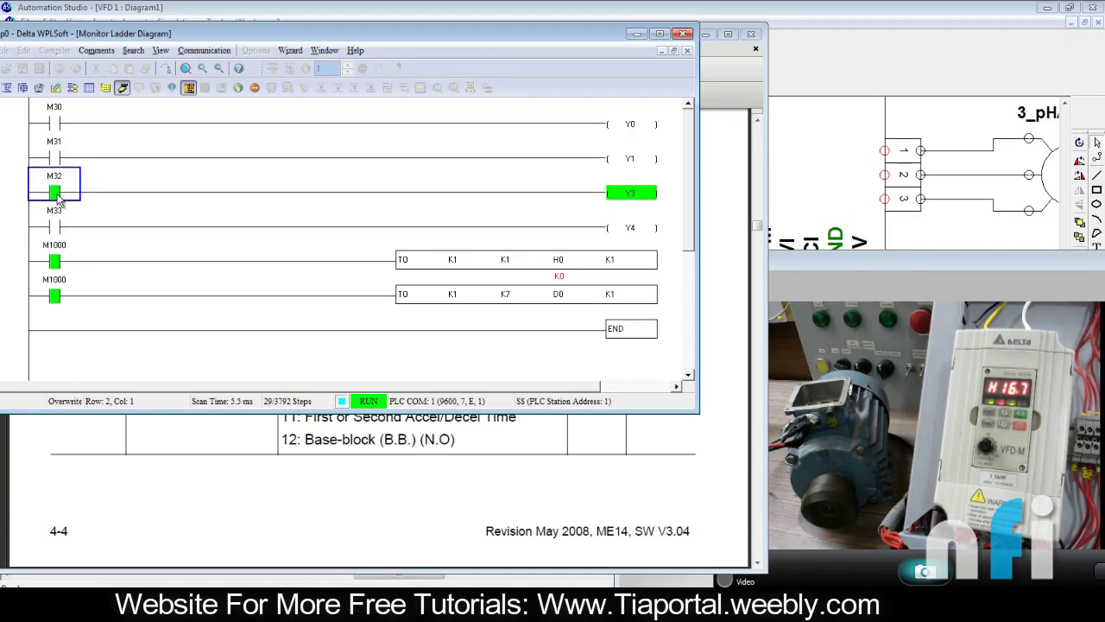
During deceleration, set contact M32 off, briefly set it on again, and set it off to let the motor stop.
right_click(57, 195)
click(79, 216)
right_click(55, 195)
click(86, 200)
right_click(57, 194)
click(72, 216)
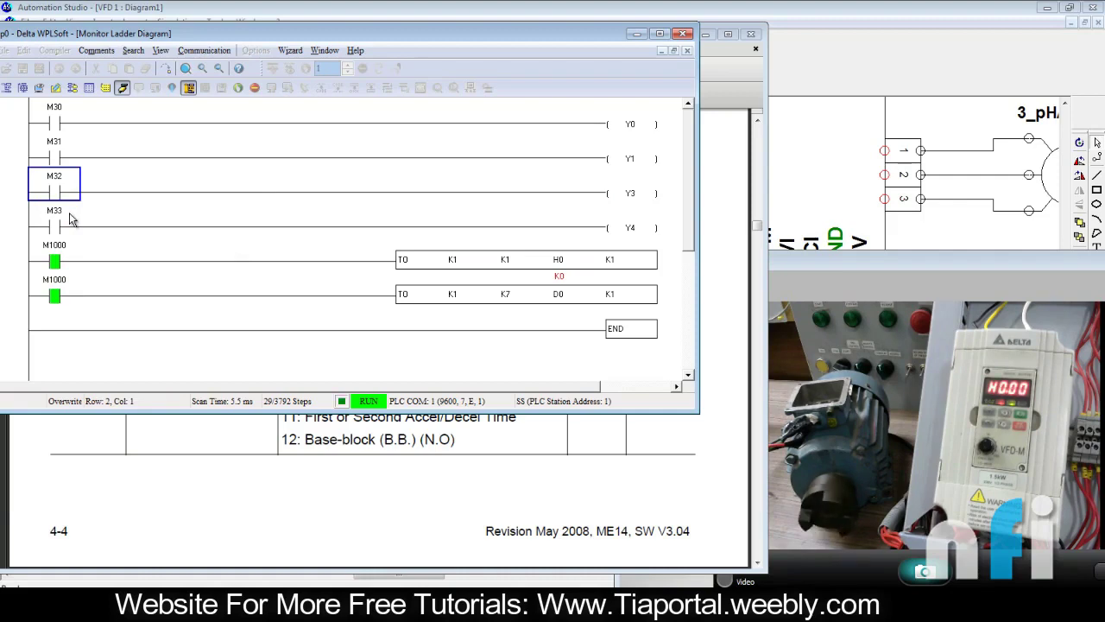